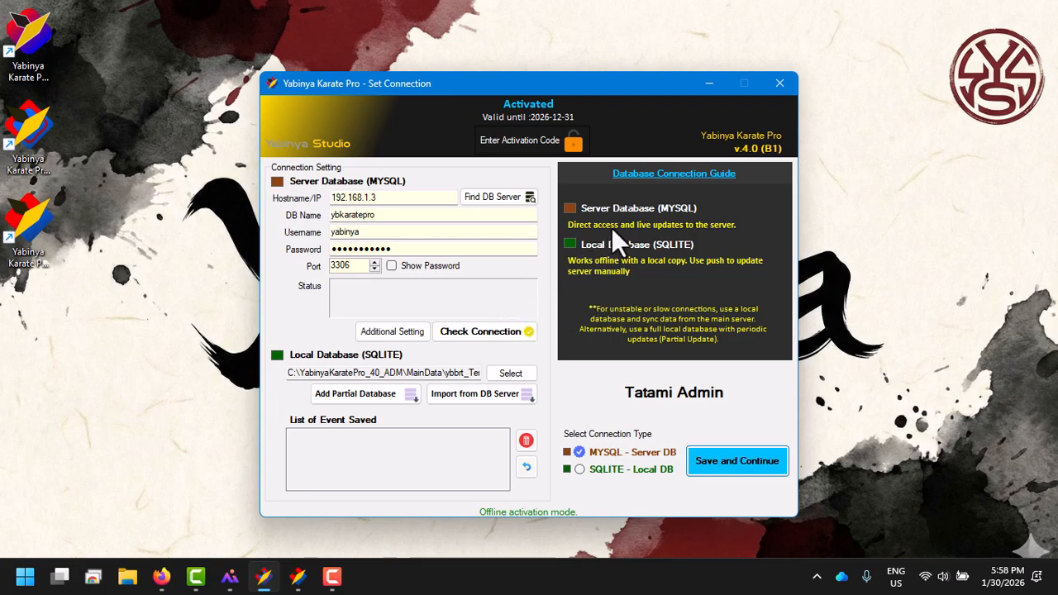
# Step: Check the MySQL server connection, save it, and log in as Tatami 2 with the account password
pyautogui.click(525, 332)
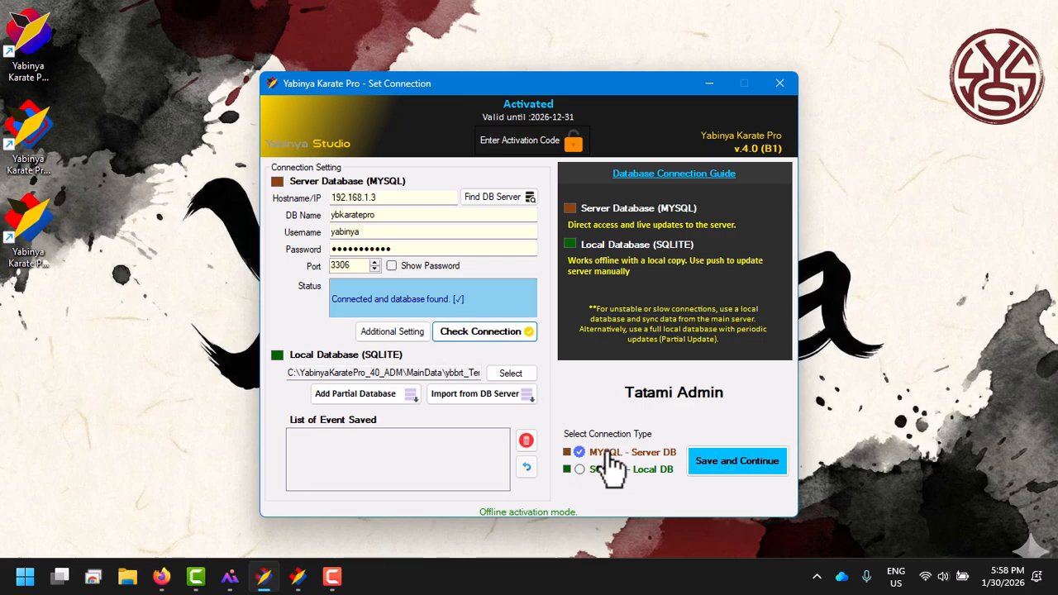
pyautogui.click(701, 463)
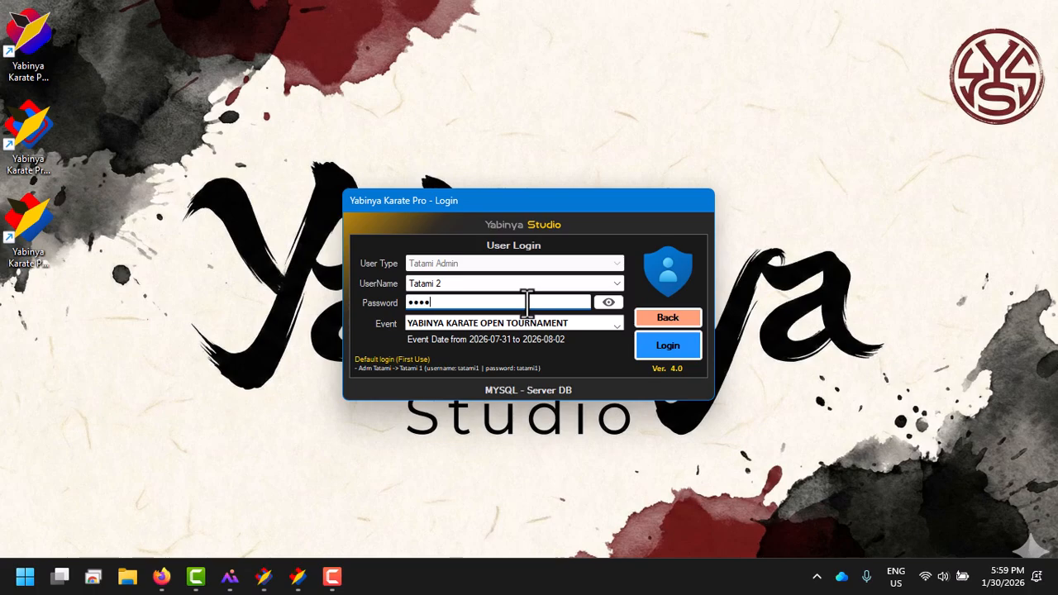
pyautogui.press('Return')
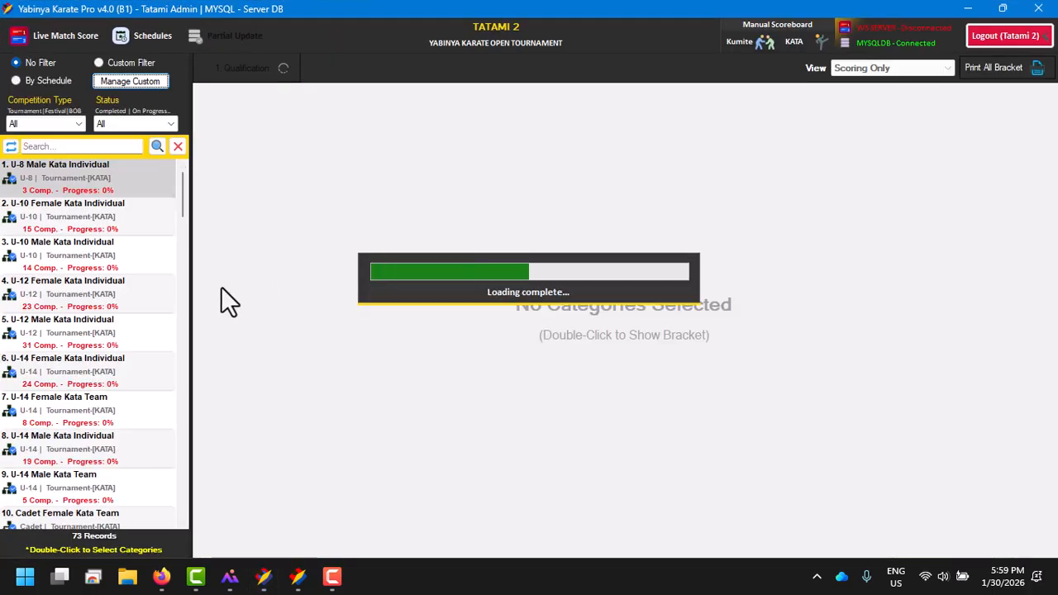
# Step: View the bracket of the U-10 Male Kata Individual category and of another category from the server database
pyautogui.doubleClick(130, 273)
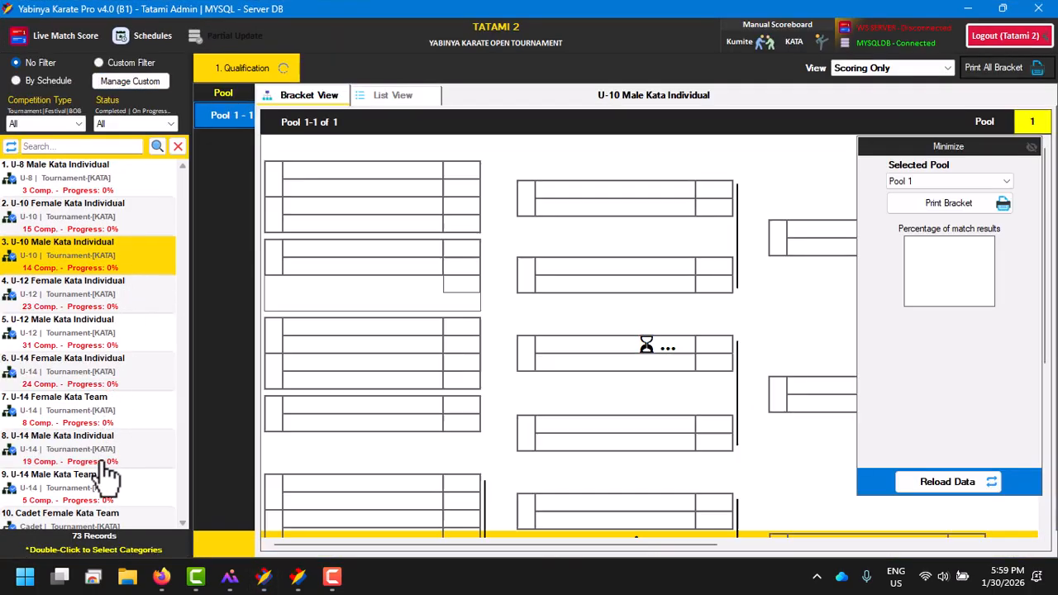
pyautogui.doubleClick(116, 305)
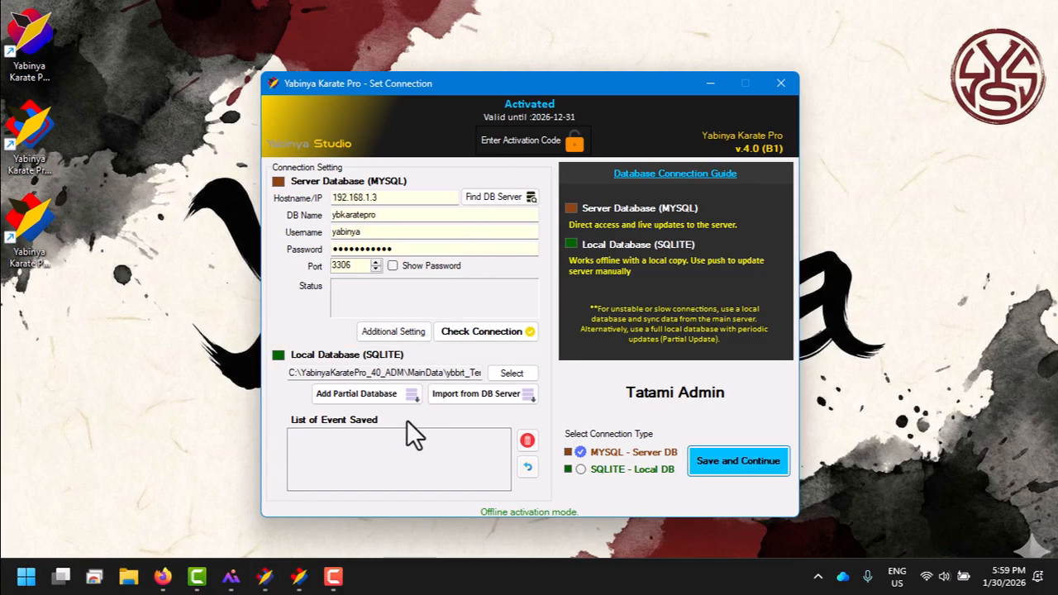
# Step: Check the MySQL server connection and choose YABINYA KARATE OPEN TOURNAMENT as the server event to import
pyautogui.click(481, 335)
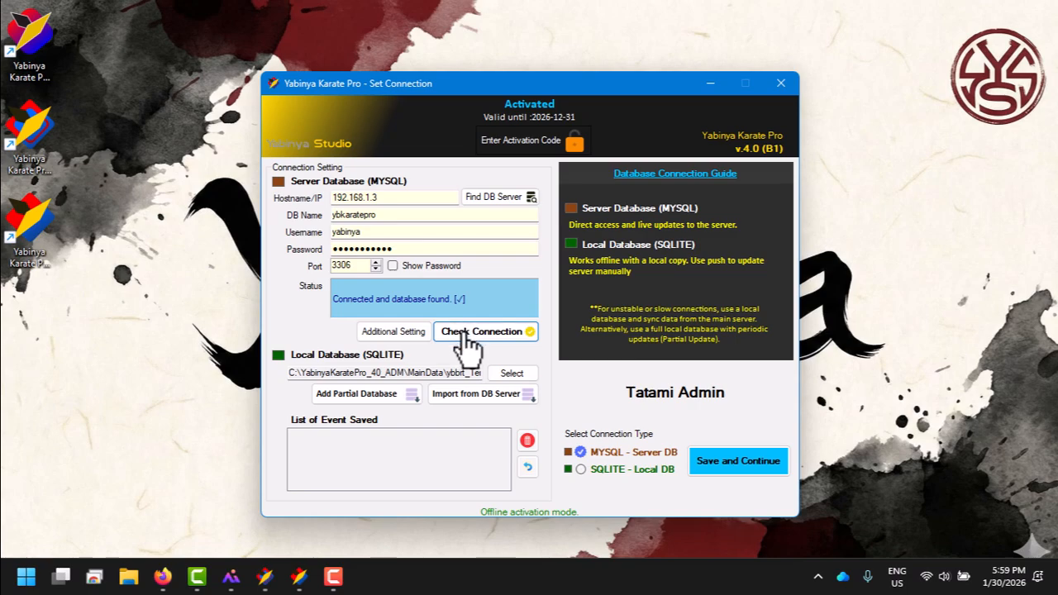
pyautogui.click(488, 393)
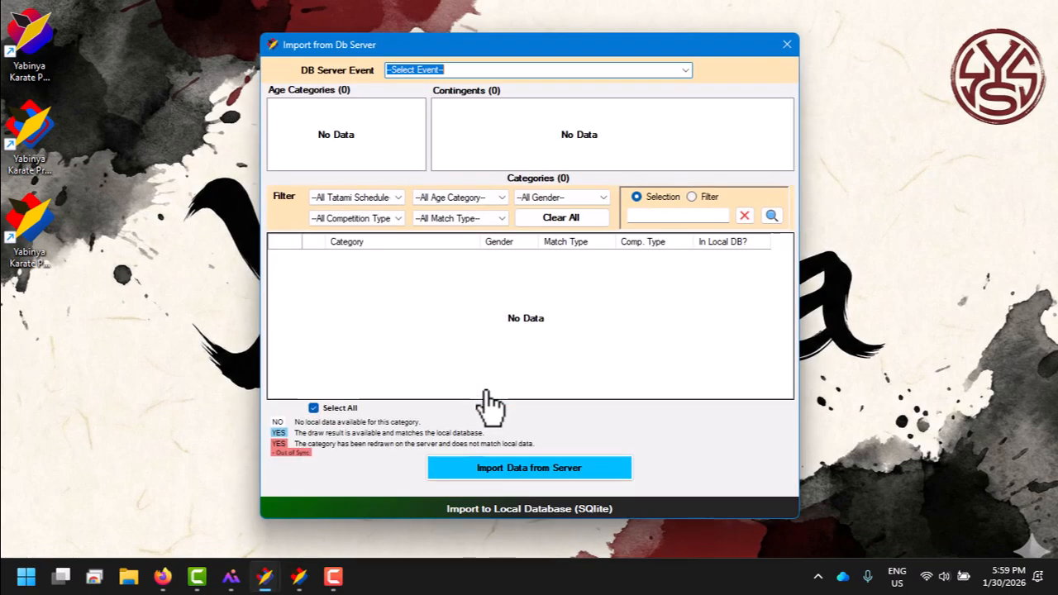
pyautogui.click(685, 71)
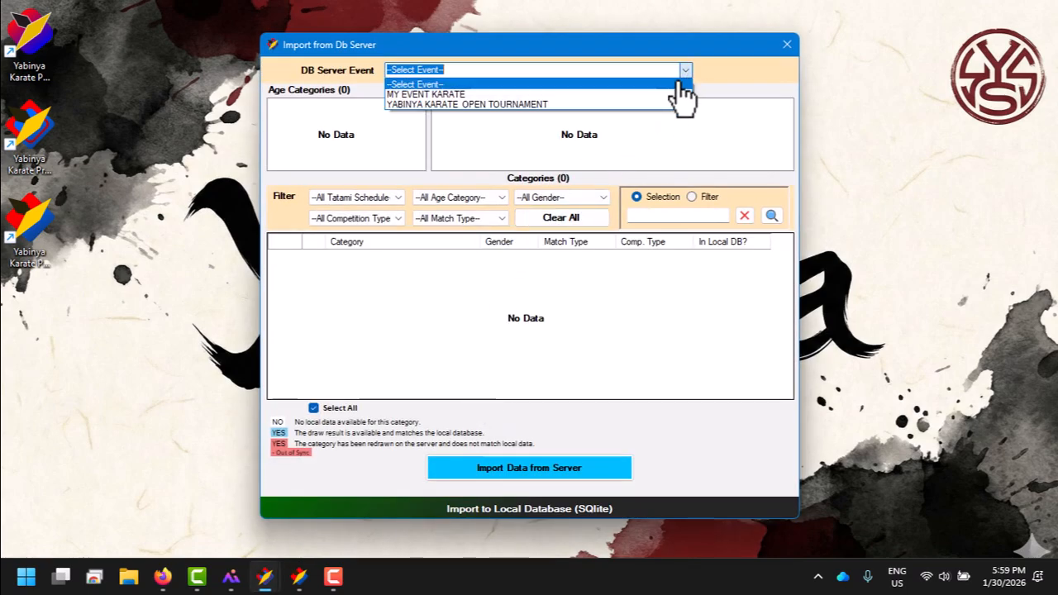
pyautogui.click(641, 103)
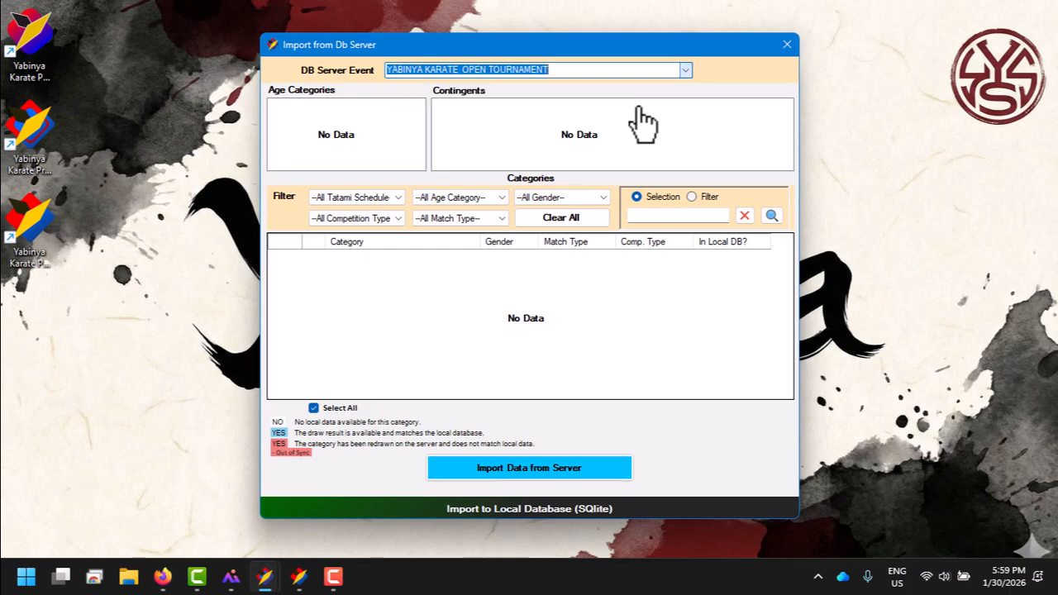
# Step: Filter the categories to Tatami 2 Schedule and import them from the server into the local SQLite database
pyautogui.click(398, 199)
pyautogui.click(376, 218)
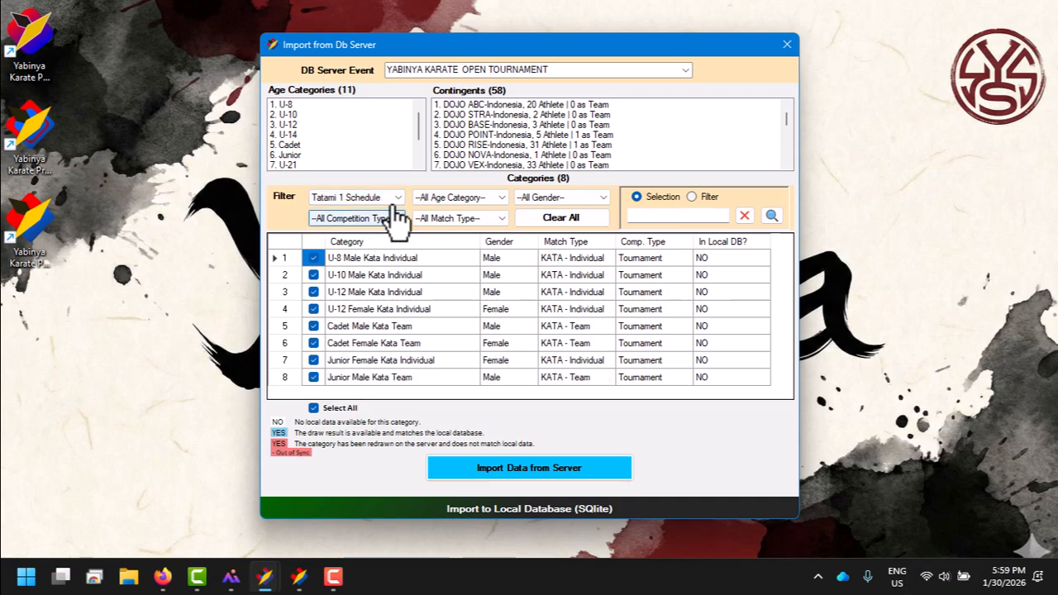
pyautogui.click(388, 200)
pyautogui.click(376, 232)
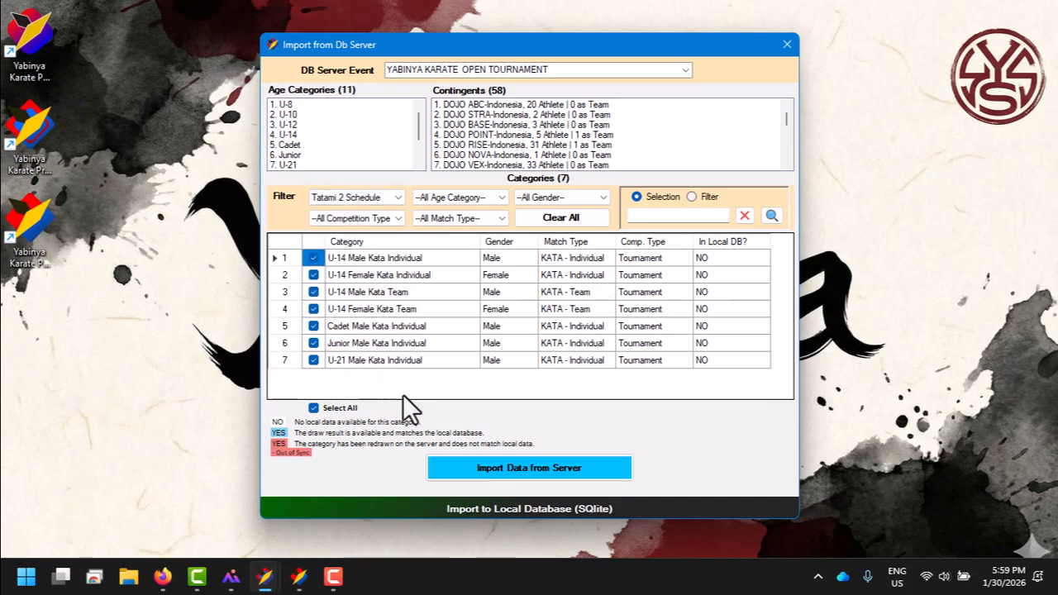
pyautogui.click(523, 469)
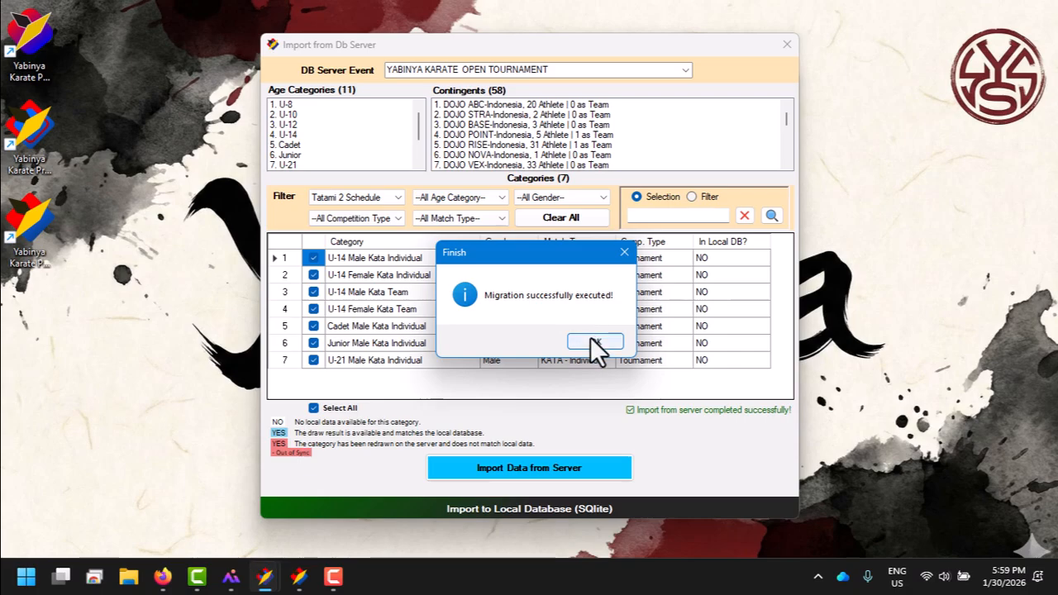
pyautogui.click(592, 339)
pyautogui.click(786, 45)
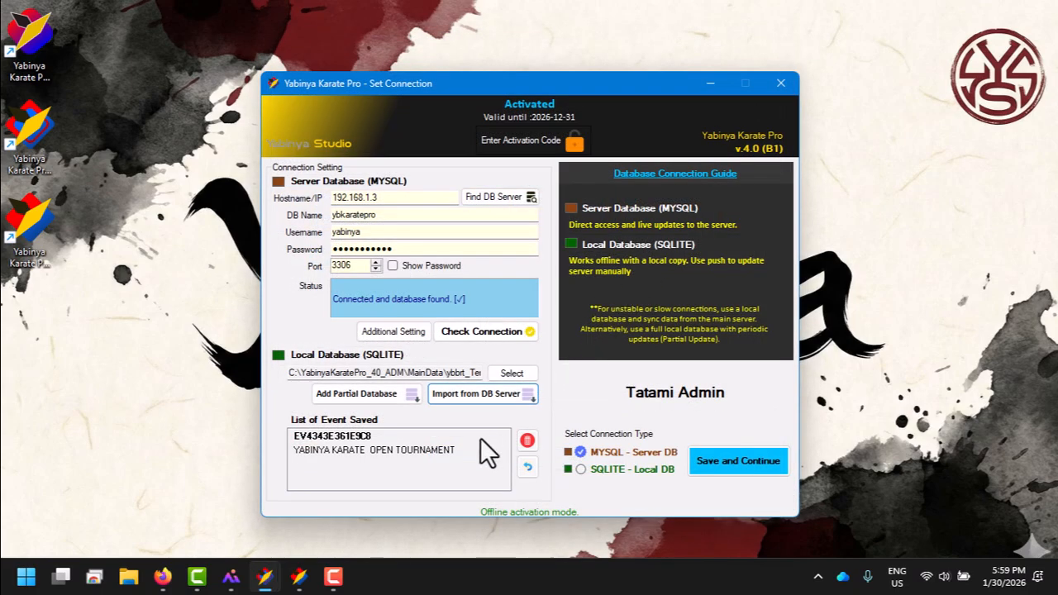
# Step: Set the connection type to SQLITE - Local DB and log in as Tatami 2 with the account password
pyautogui.click(455, 450)
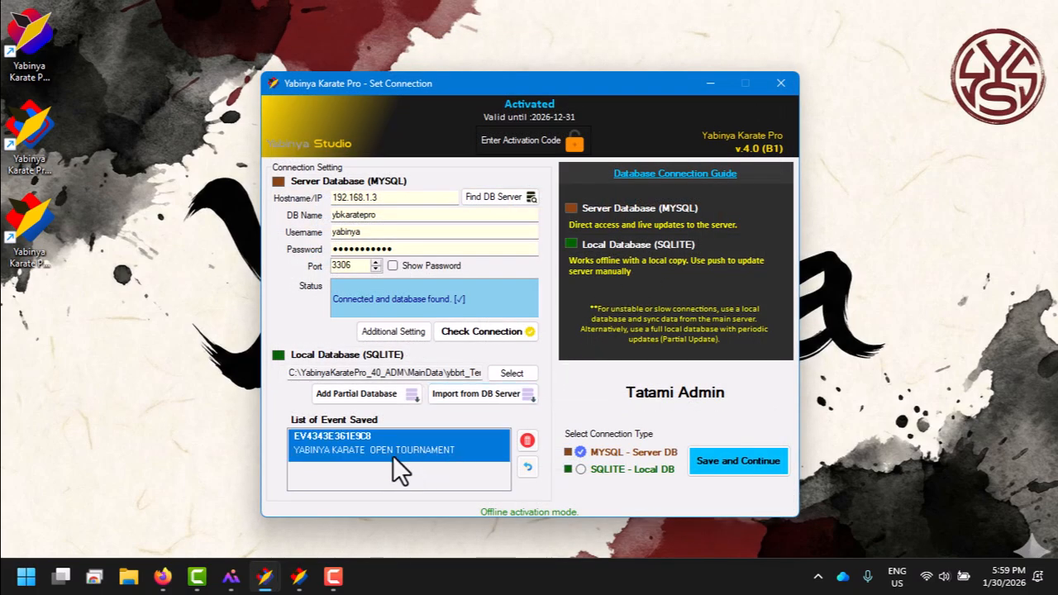
pyautogui.click(595, 473)
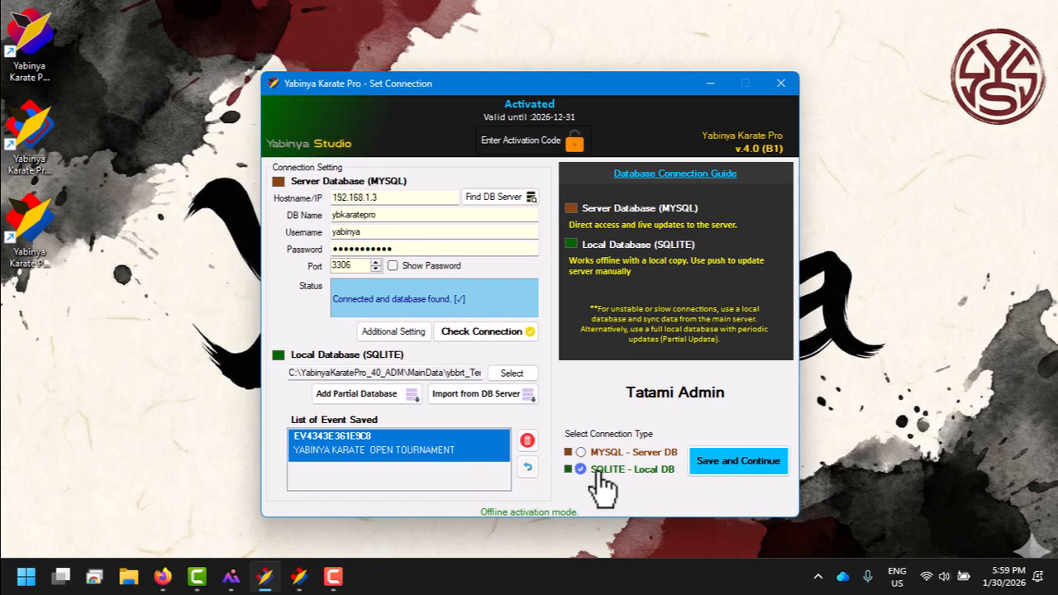
pyautogui.click(702, 462)
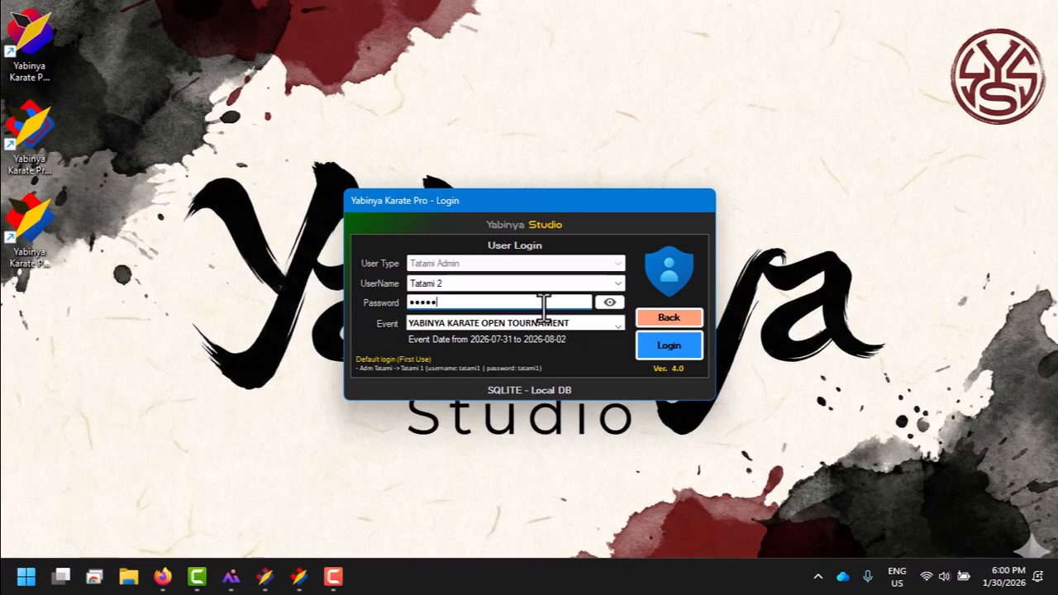
pyautogui.click(686, 347)
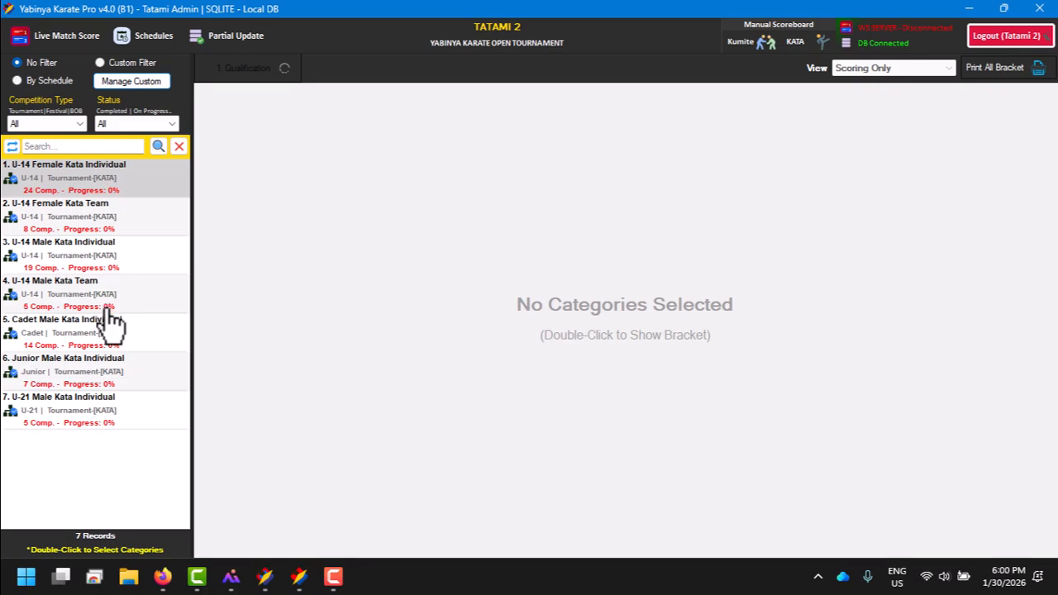
# Step: Open the U-14 Female Kata Individual bracket and turn off the computer's Wi-Fi to work offline
pyautogui.doubleClick(108, 179)
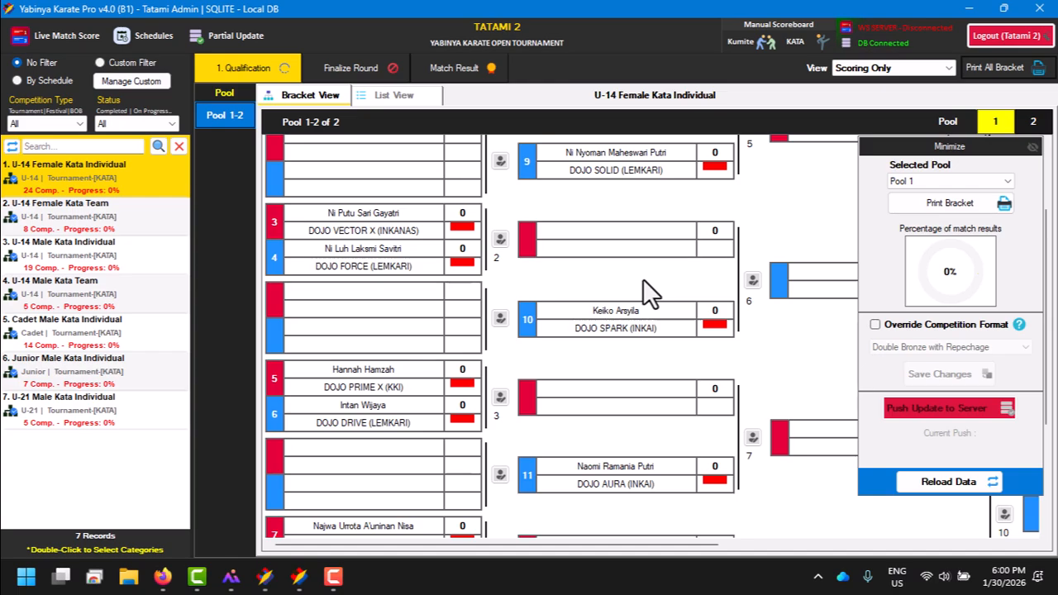
pyautogui.click(935, 576)
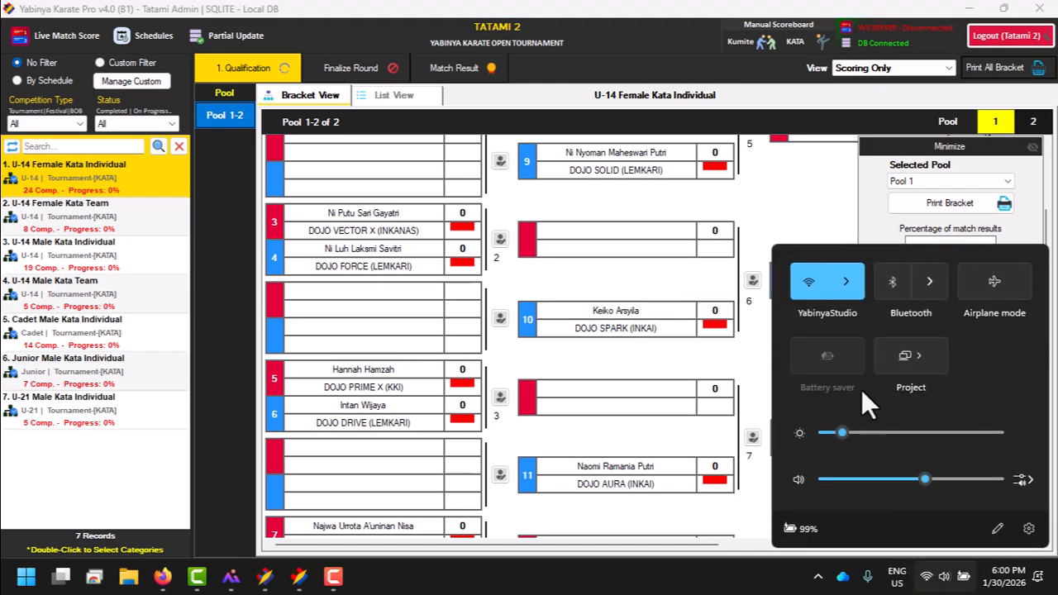
pyautogui.click(851, 291)
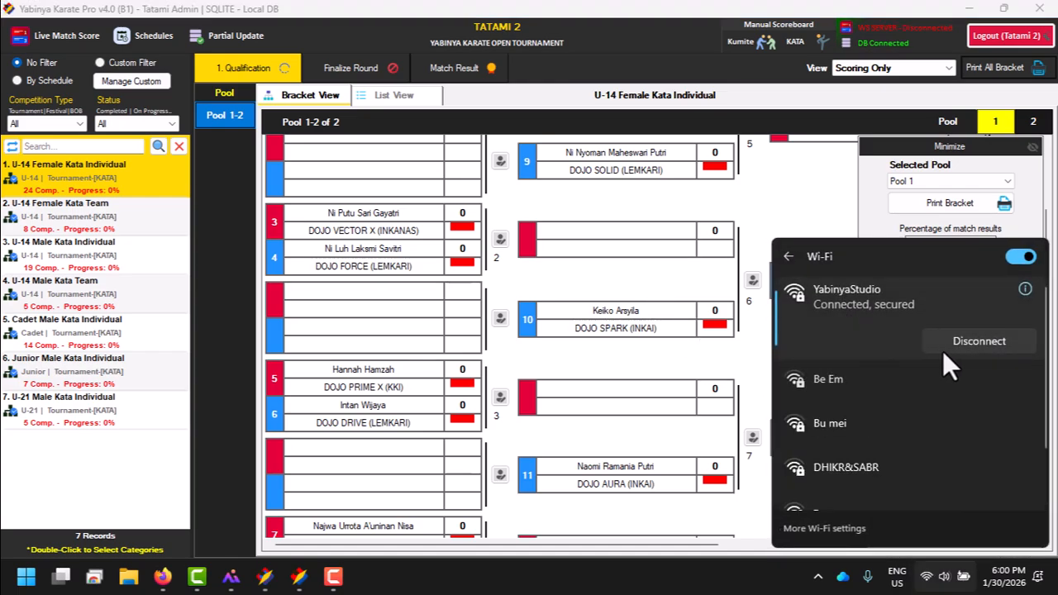
pyautogui.click(1019, 257)
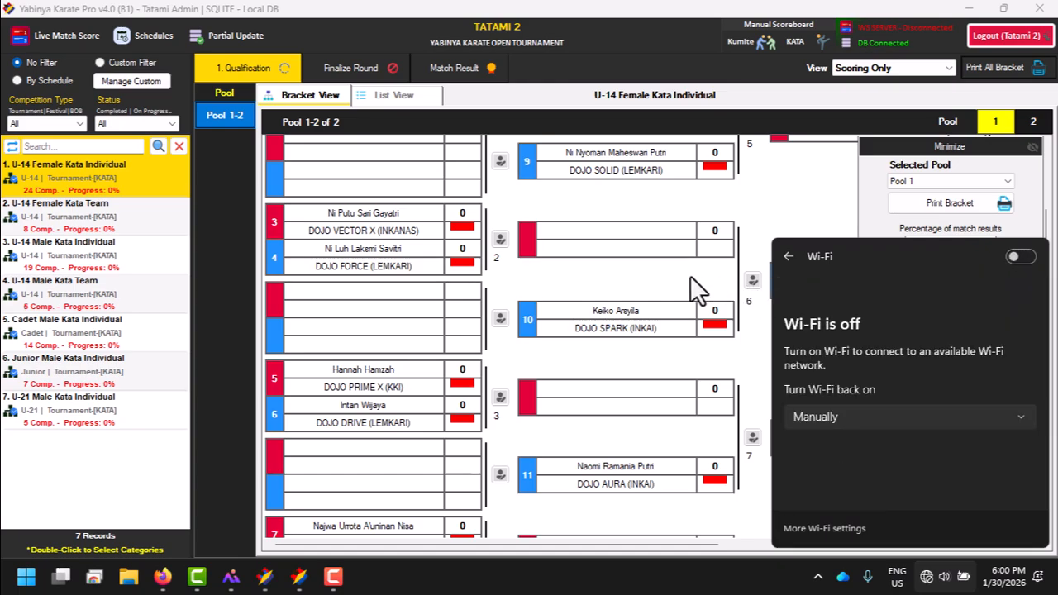
pyautogui.click(658, 262)
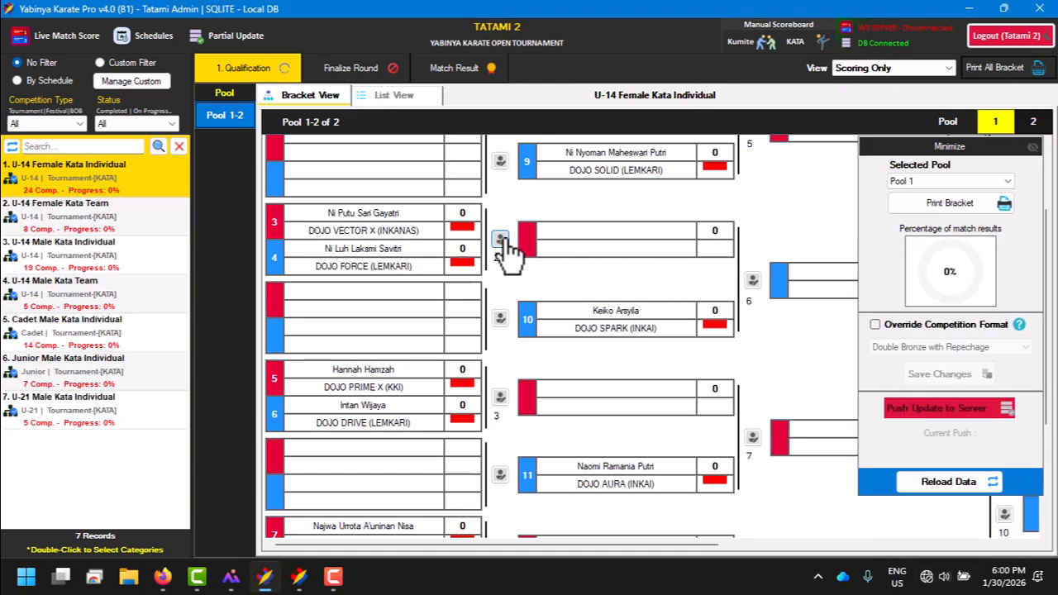
# Step: Score the first match of Pool 1 with 2 flags for AKA and 3 for AO, and save the match result
pyautogui.scroll(2, 532, 203)
pyautogui.click(501, 200)
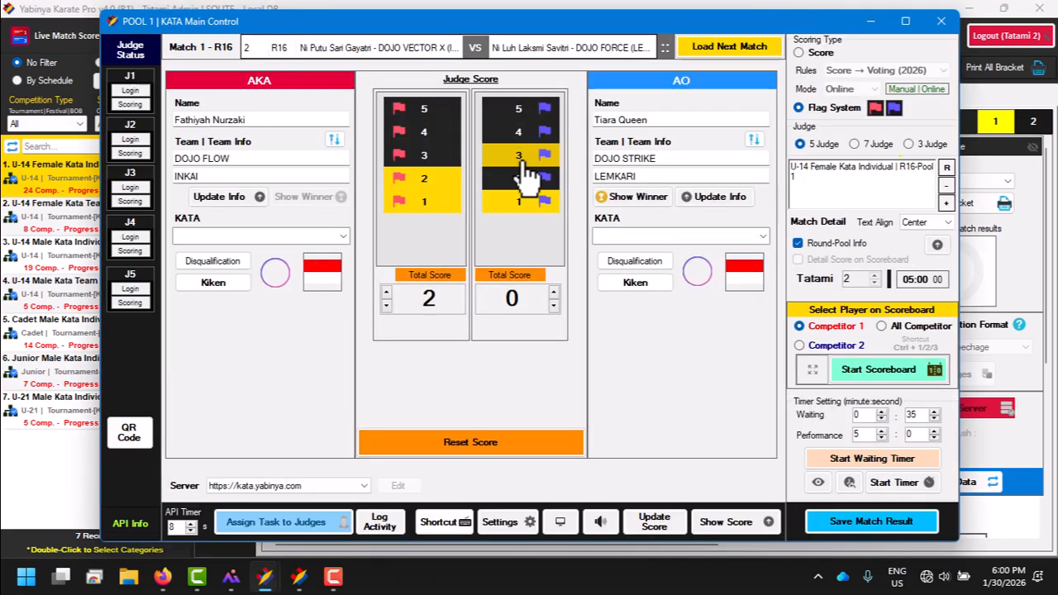
pyautogui.click(522, 162)
pyautogui.click(858, 516)
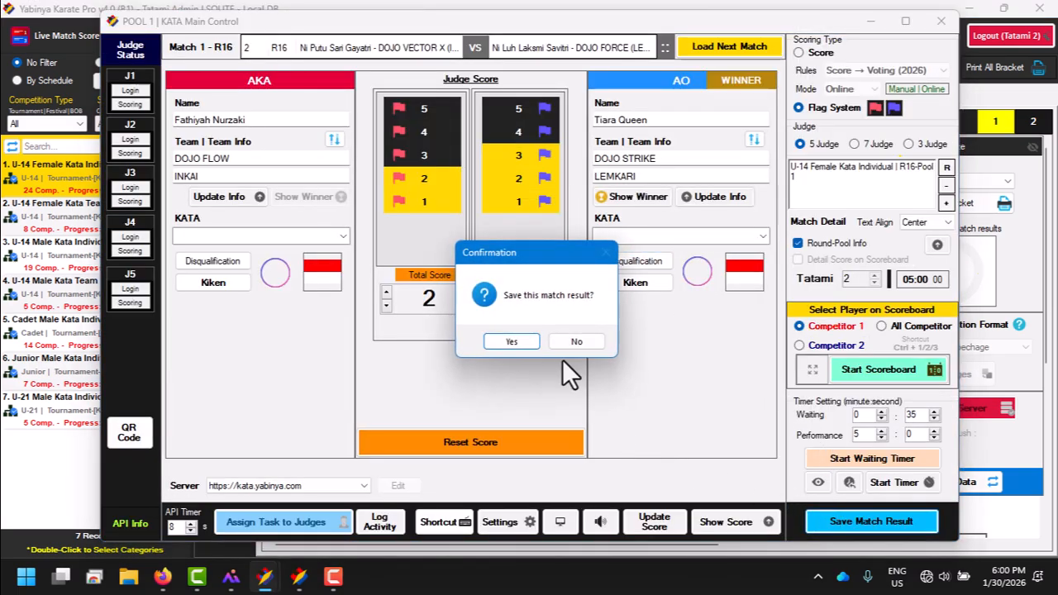
pyautogui.click(512, 342)
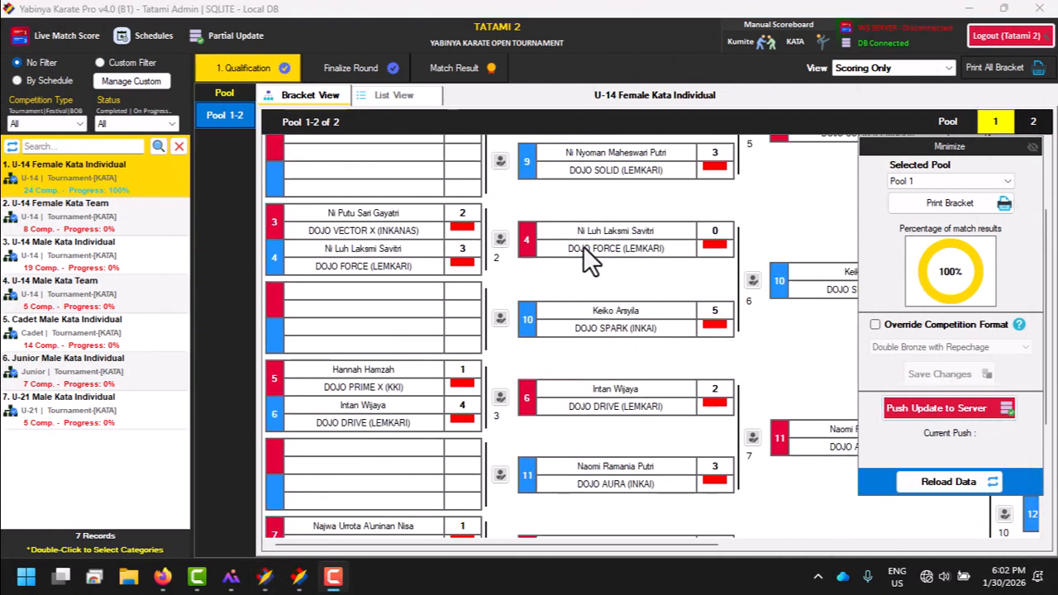
# Step: Switch to the administrator's server event list and open Draws & Scoring for YABINYA KARATE OPEN TOURNAMENT
pyautogui.click(582, 245)
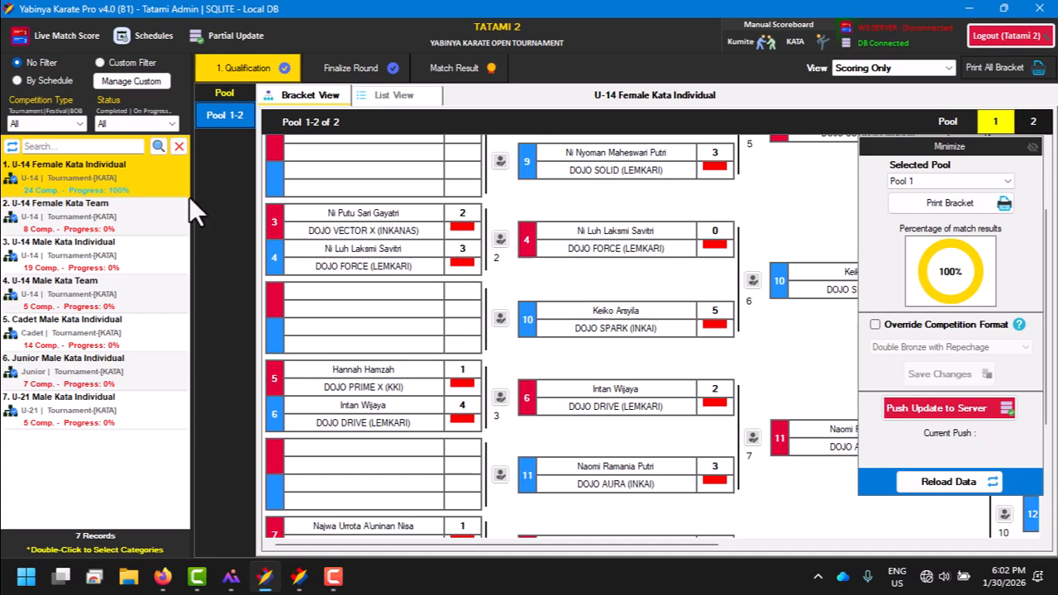
pyautogui.click(299, 582)
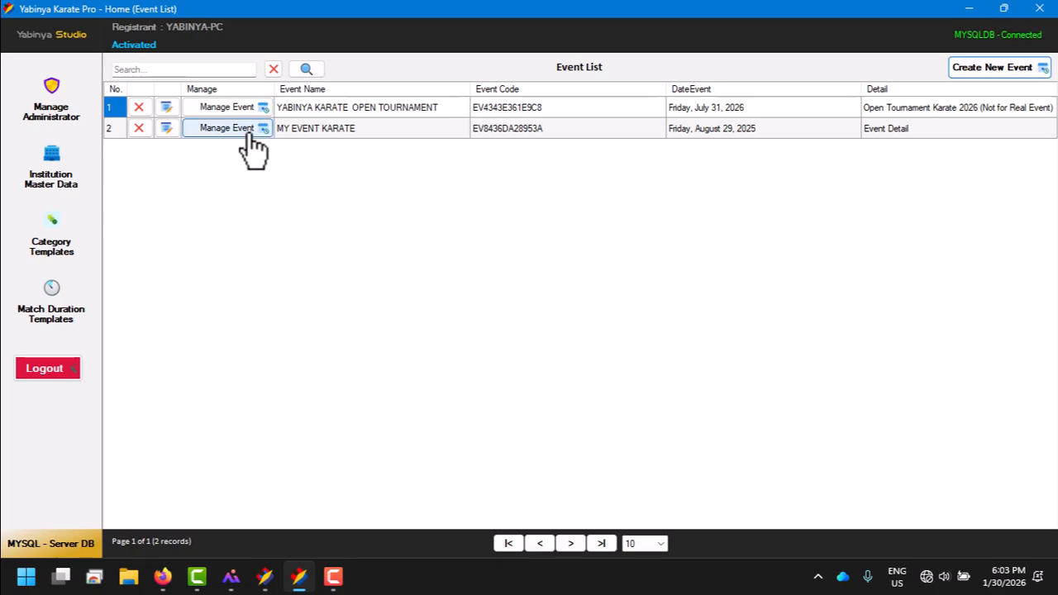
pyautogui.click(245, 109)
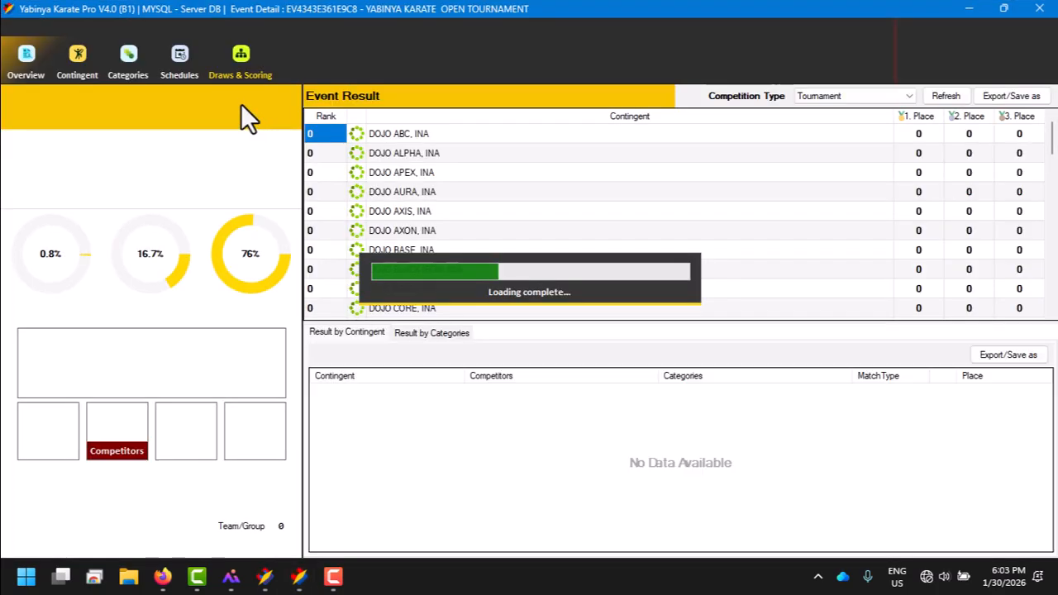
pyautogui.click(242, 59)
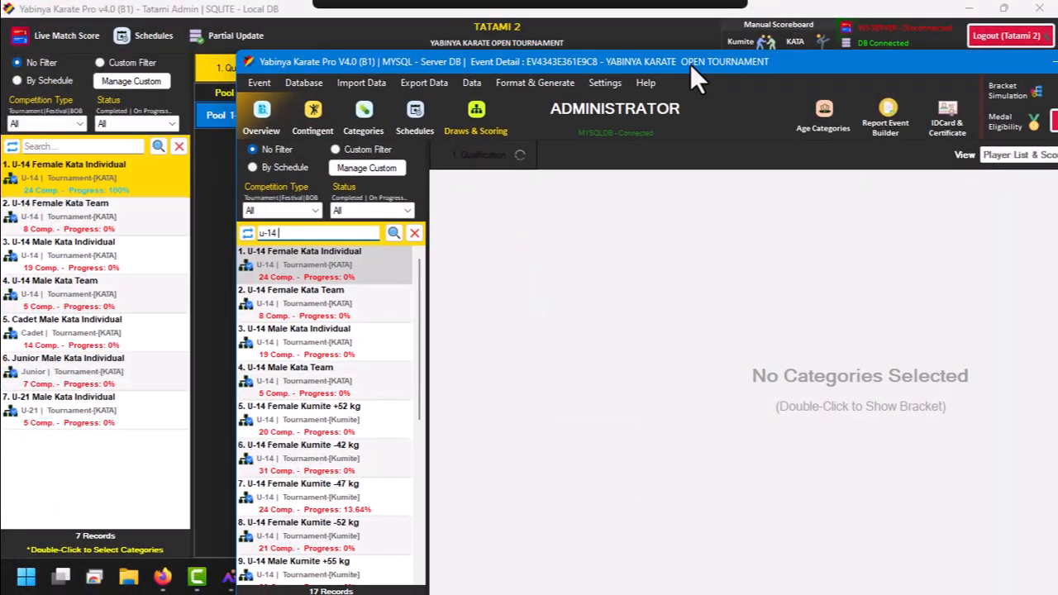
# Step: Filter the server categories by u-14 and examine the scores in the U-14 Female Kata Individual bracket
pyautogui.click(690, 63)
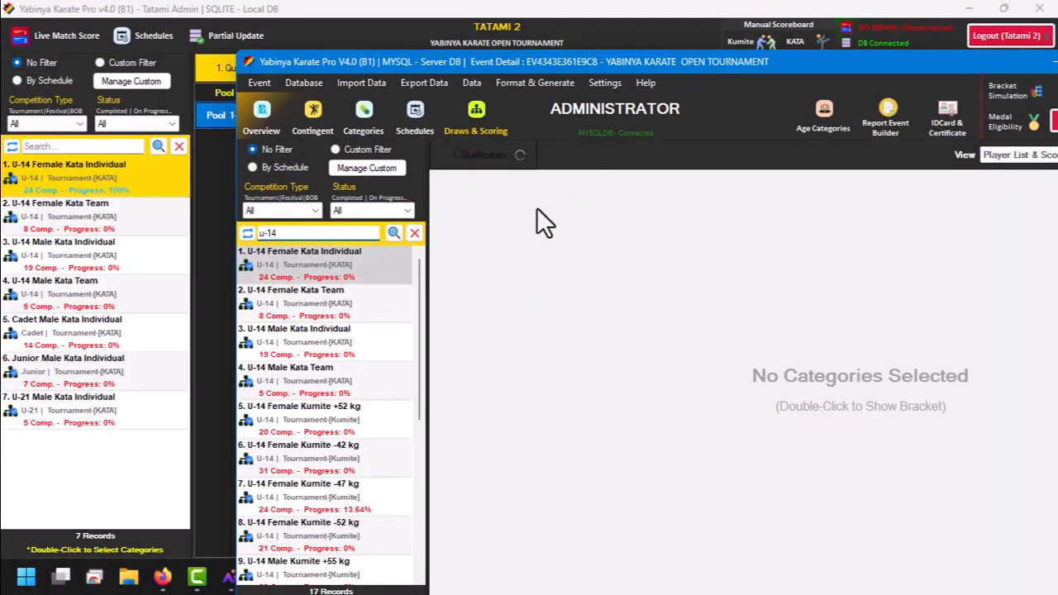
pyautogui.doubleClick(312, 276)
pyautogui.scroll(3, 731, 353)
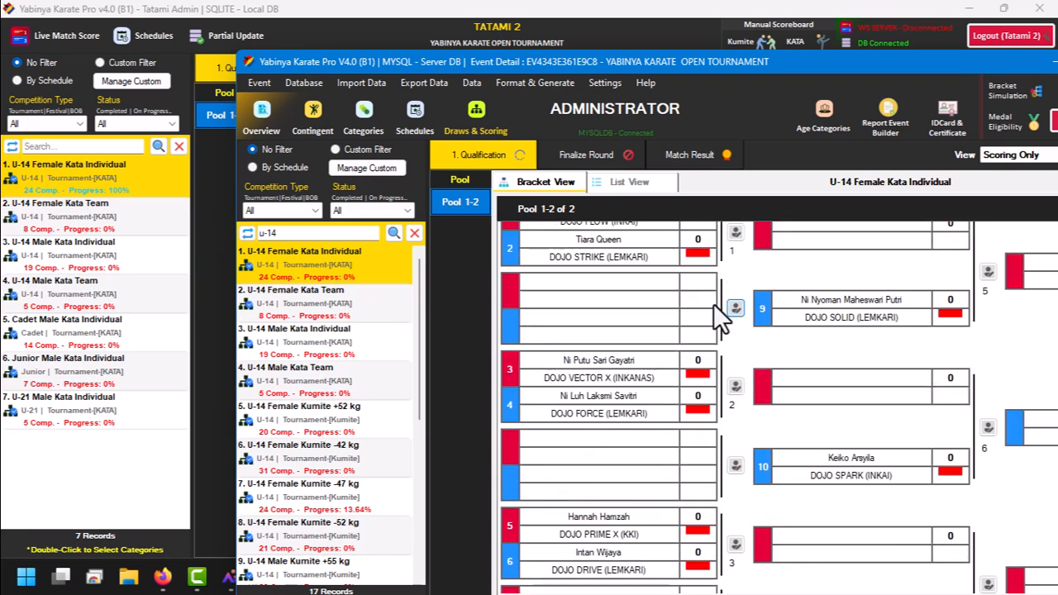
# Step: Check the server connection for the U-14 Female Kata Individual category in the Tatami Admin window, and push its update to the server
pyautogui.click(130, 190)
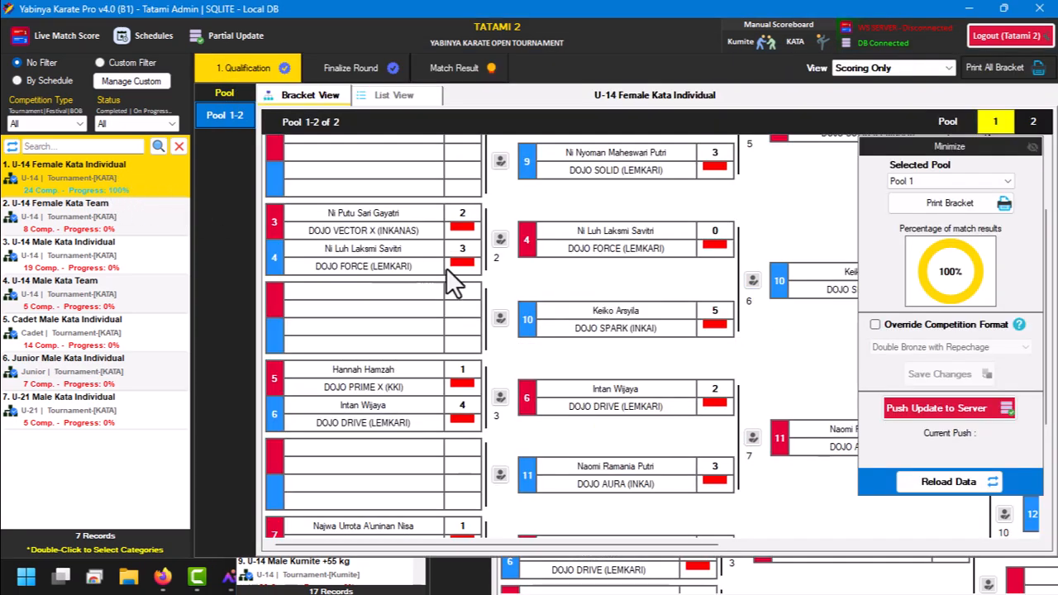
pyautogui.click(979, 423)
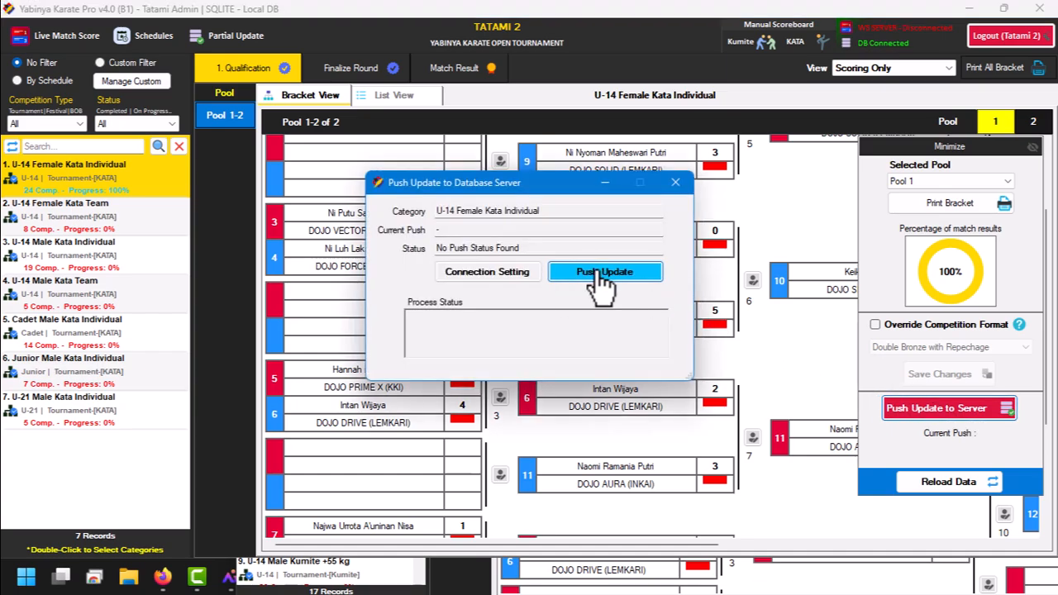
pyautogui.click(521, 277)
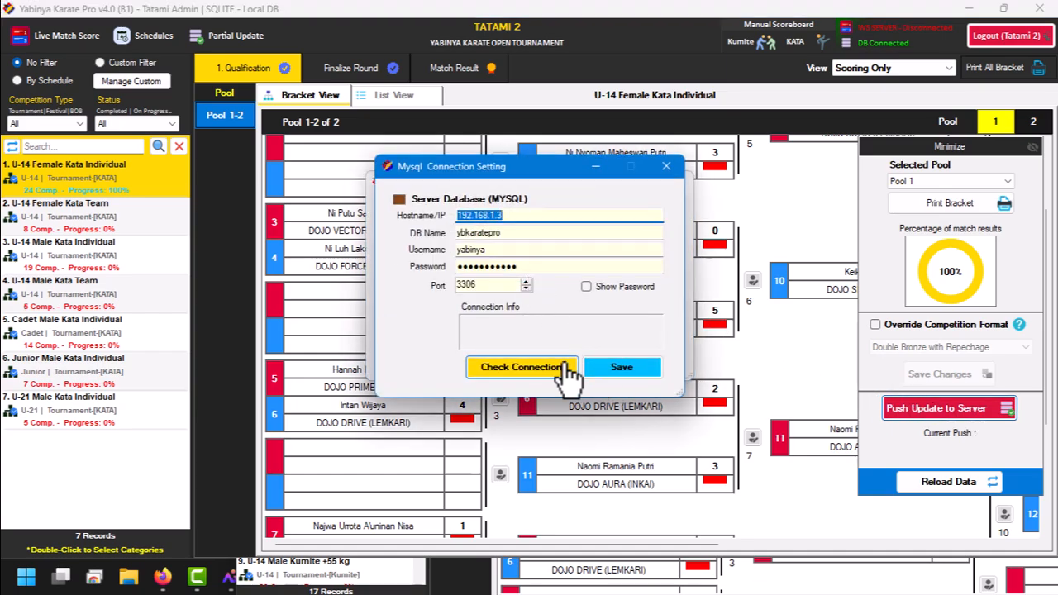
pyautogui.click(567, 365)
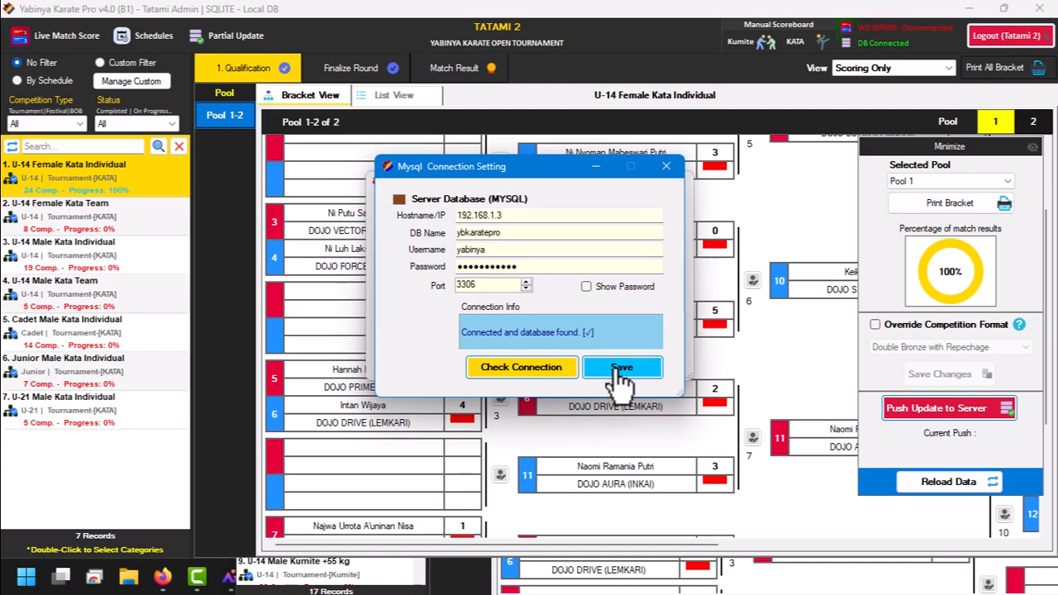
pyautogui.click(670, 166)
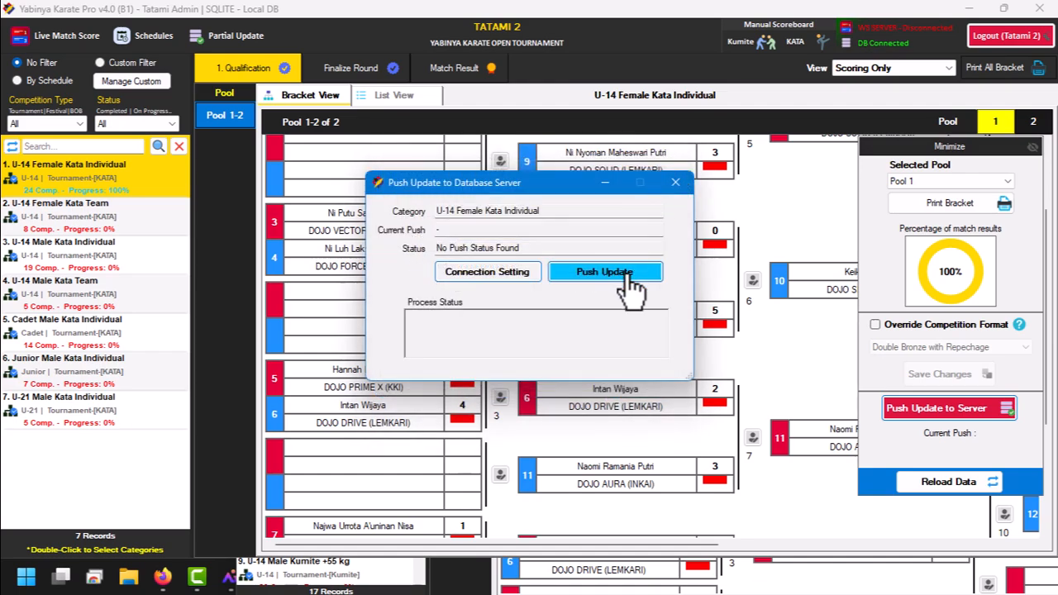
pyautogui.click(628, 281)
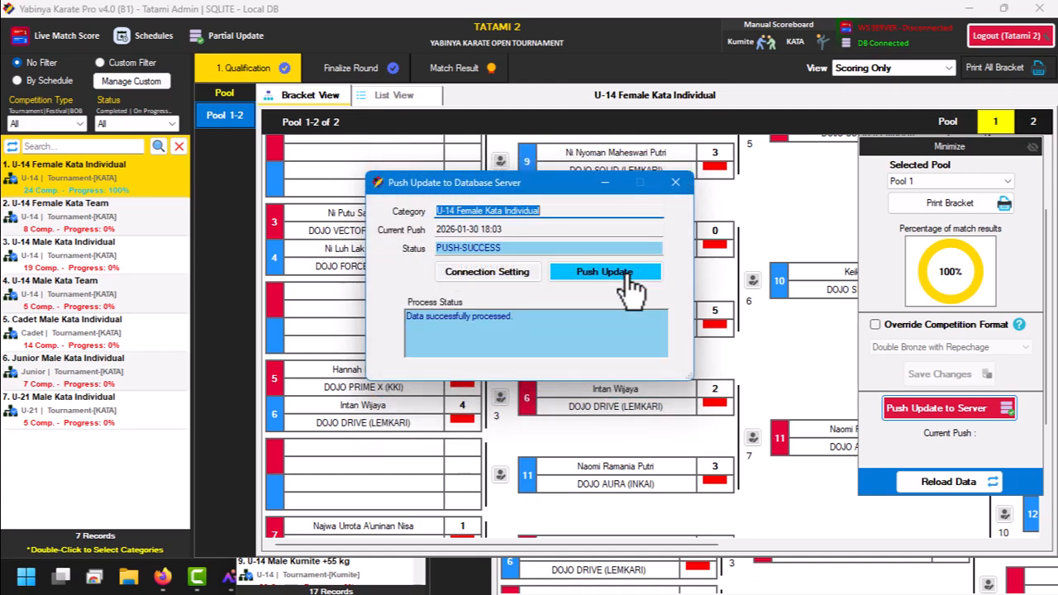
pyautogui.moveTo(534, 319); pyautogui.dragTo(393, 324)
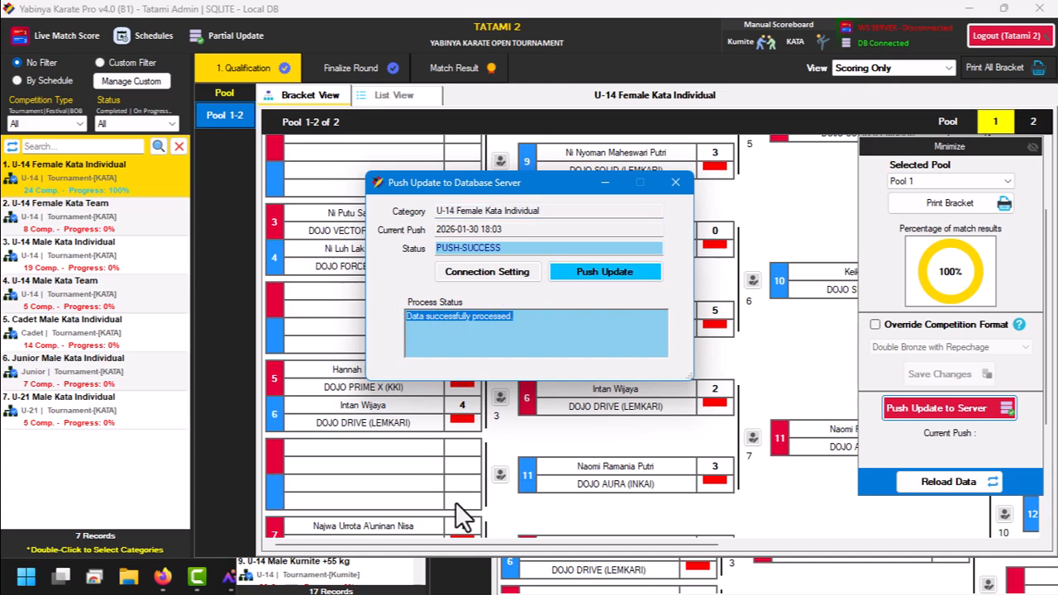
# Step: Refresh the administrator's server categories and examine the U-14 Female Kata Individual bracket, final round and match result
pyautogui.click(536, 584)
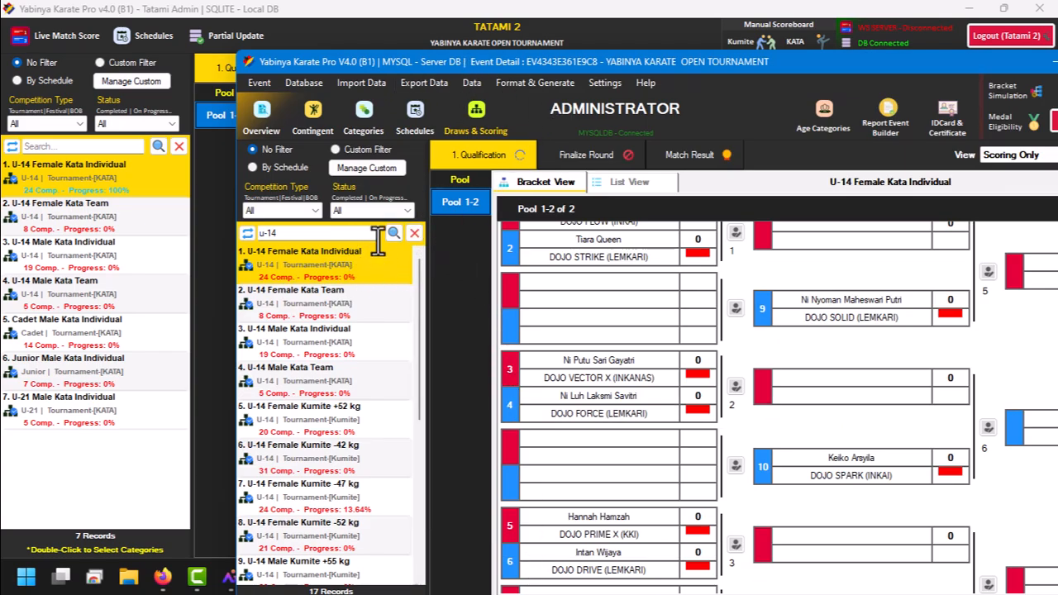
pyautogui.click(253, 238)
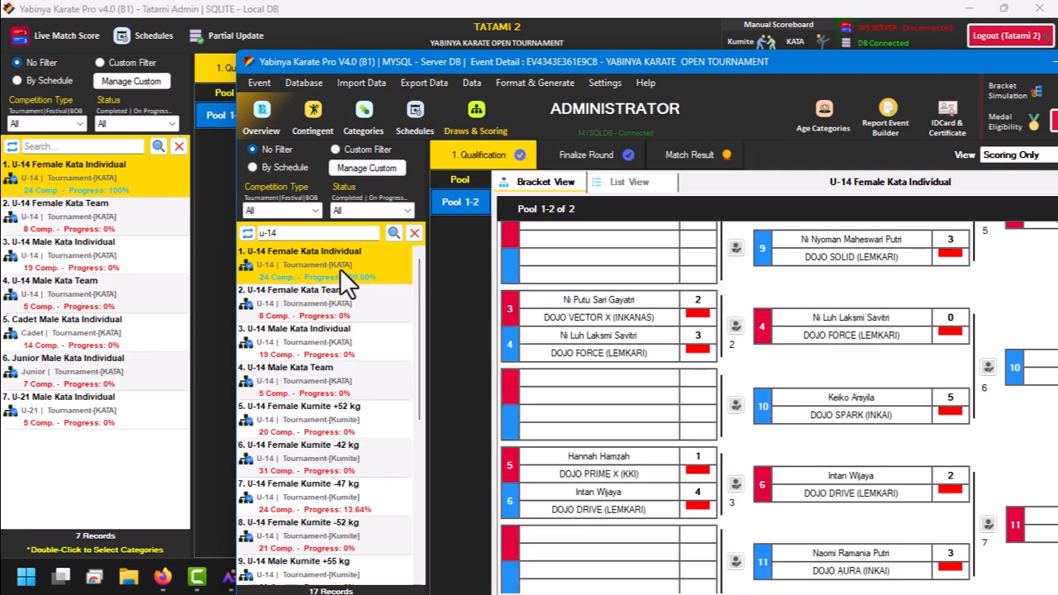
pyautogui.doubleClick(340, 269)
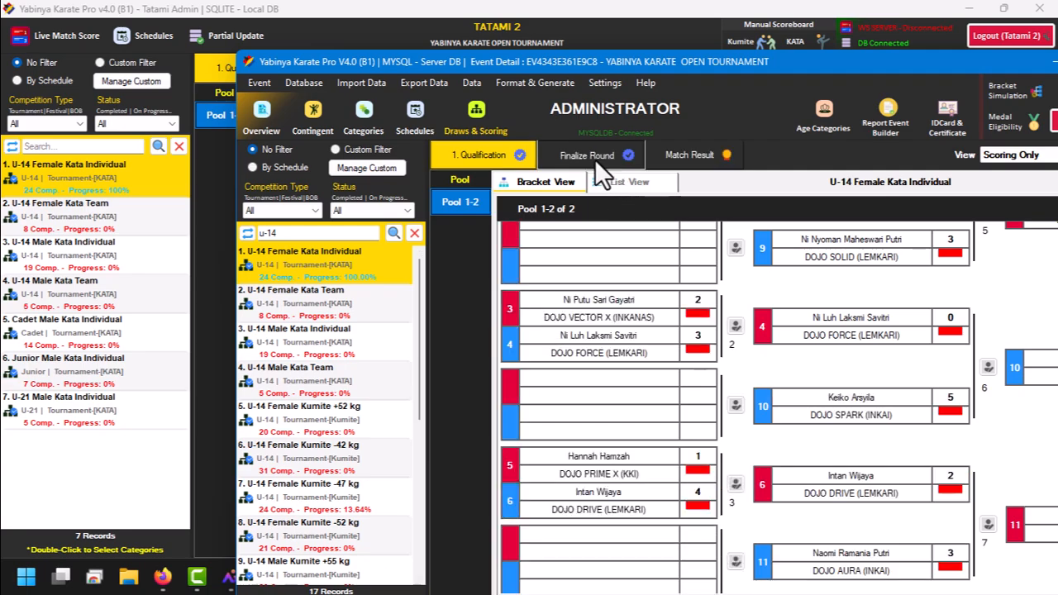
pyautogui.click(594, 159)
pyautogui.click(707, 152)
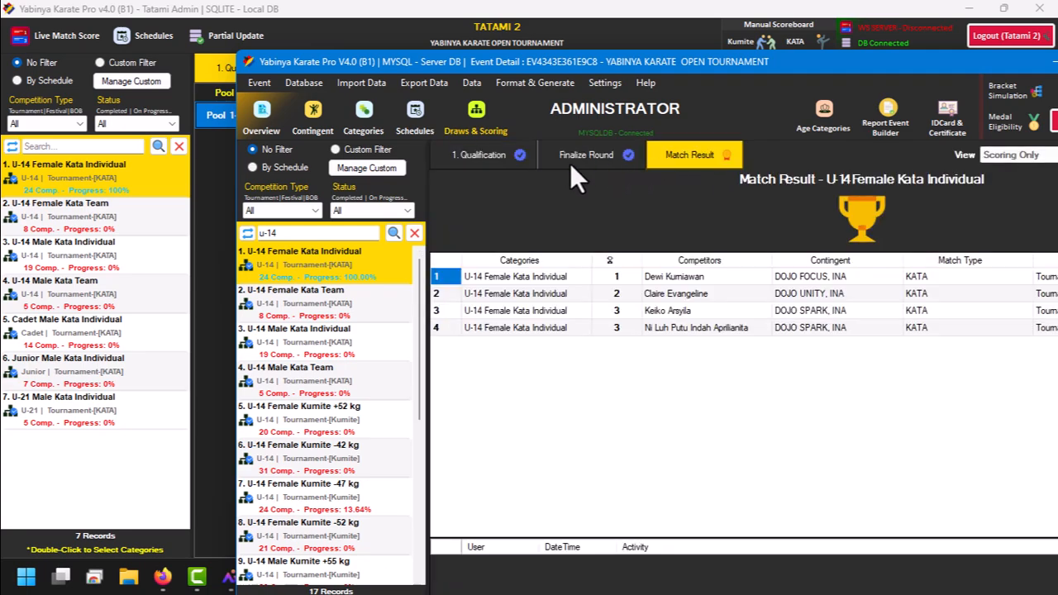
pyautogui.click(520, 154)
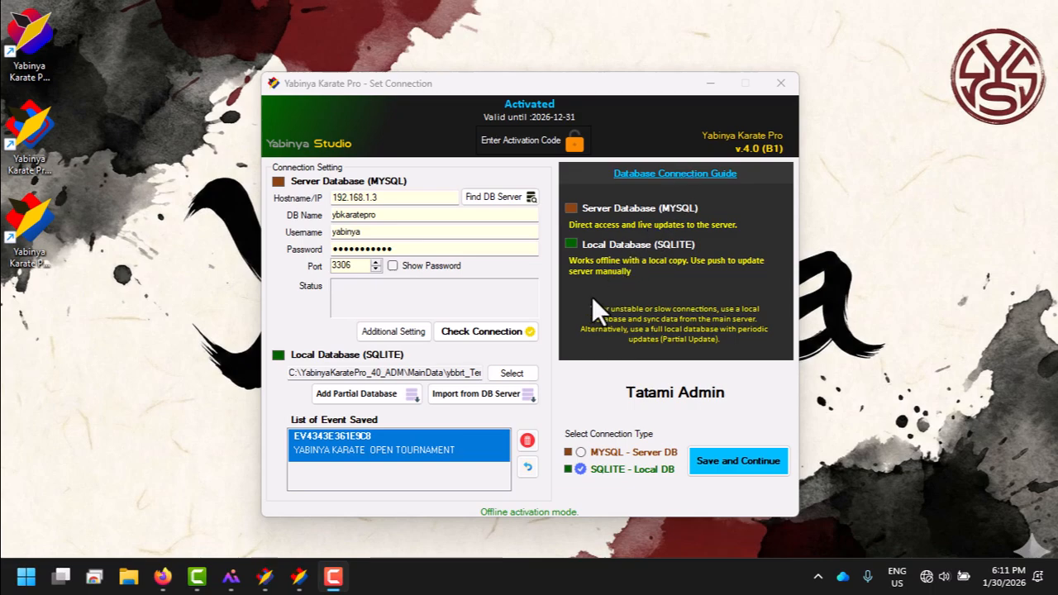
# Step: Delete all saved events from the local SQLite database in the Tatami Admin connection settings
pyautogui.click(527, 441)
pyautogui.click(559, 344)
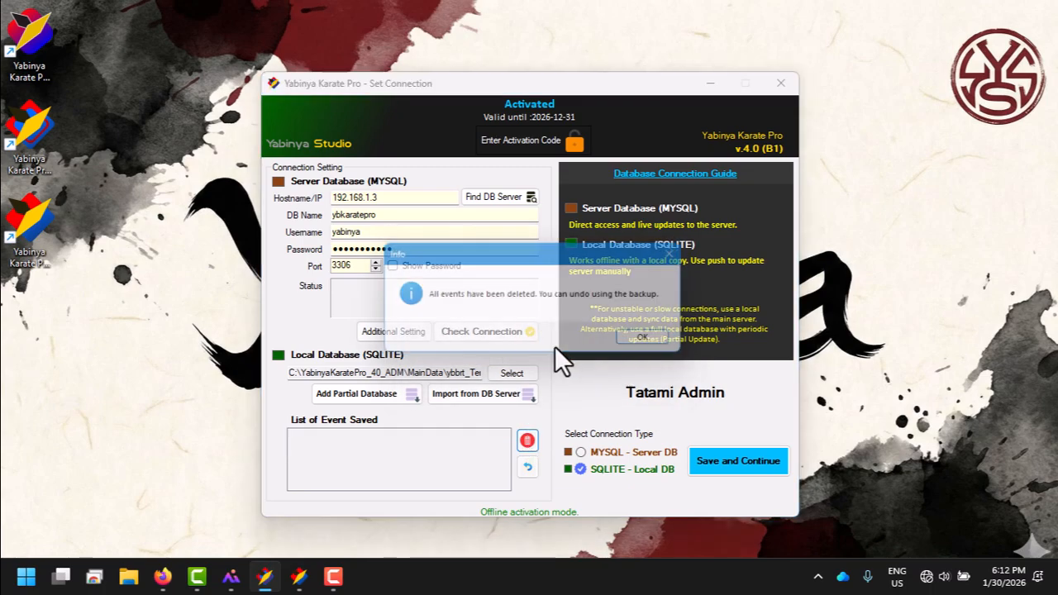
pyautogui.click(657, 339)
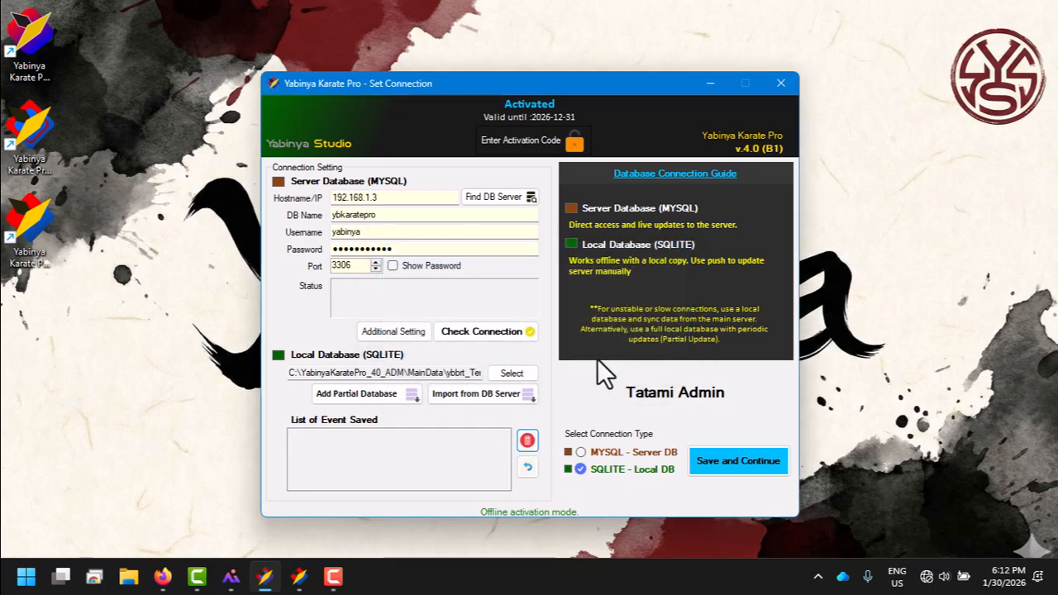
pyautogui.click(511, 397)
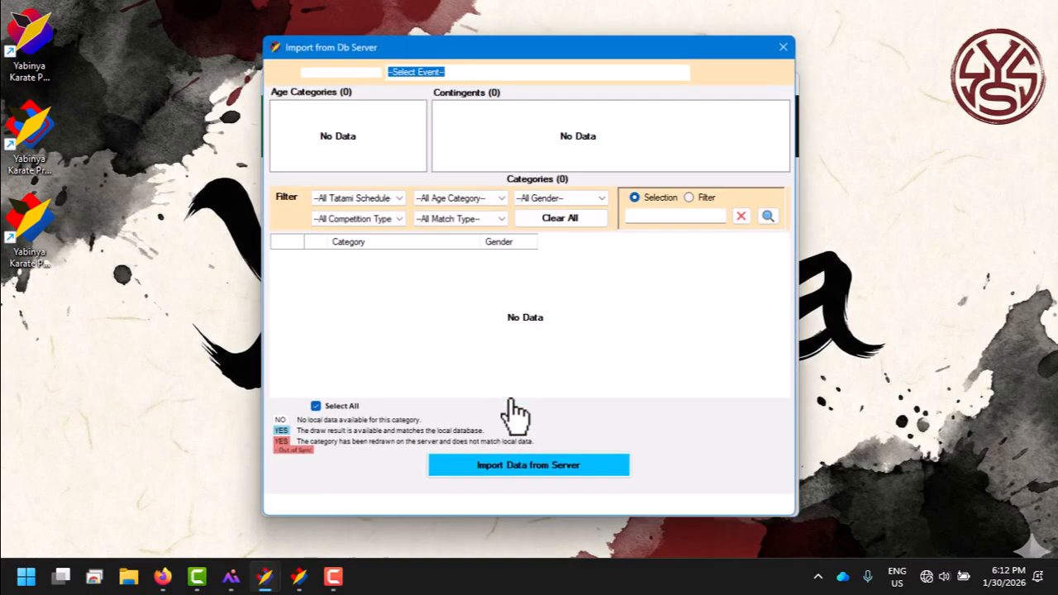
pyautogui.click(788, 44)
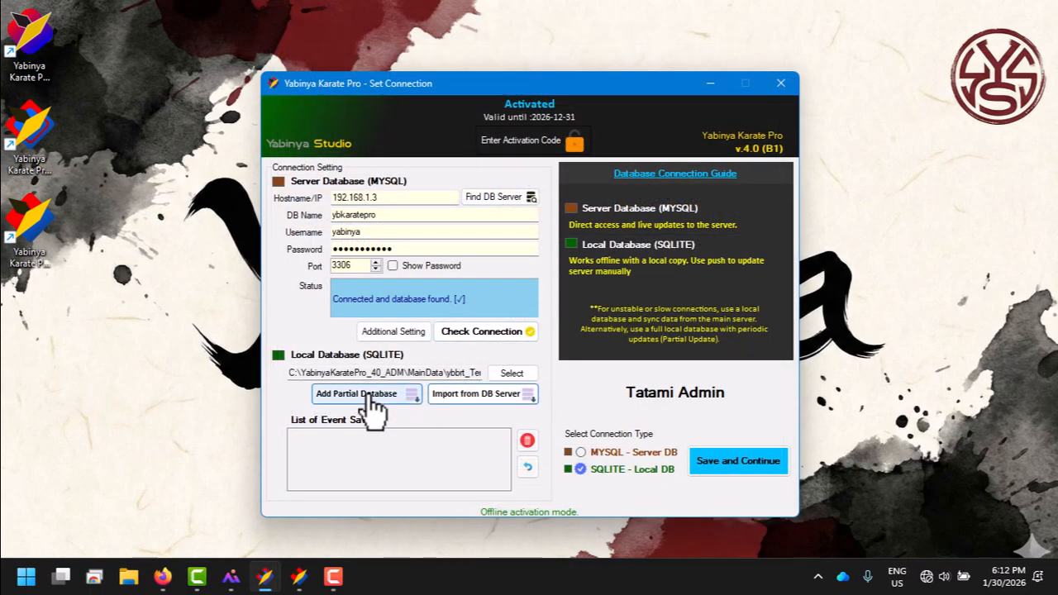
pyautogui.click(376, 396)
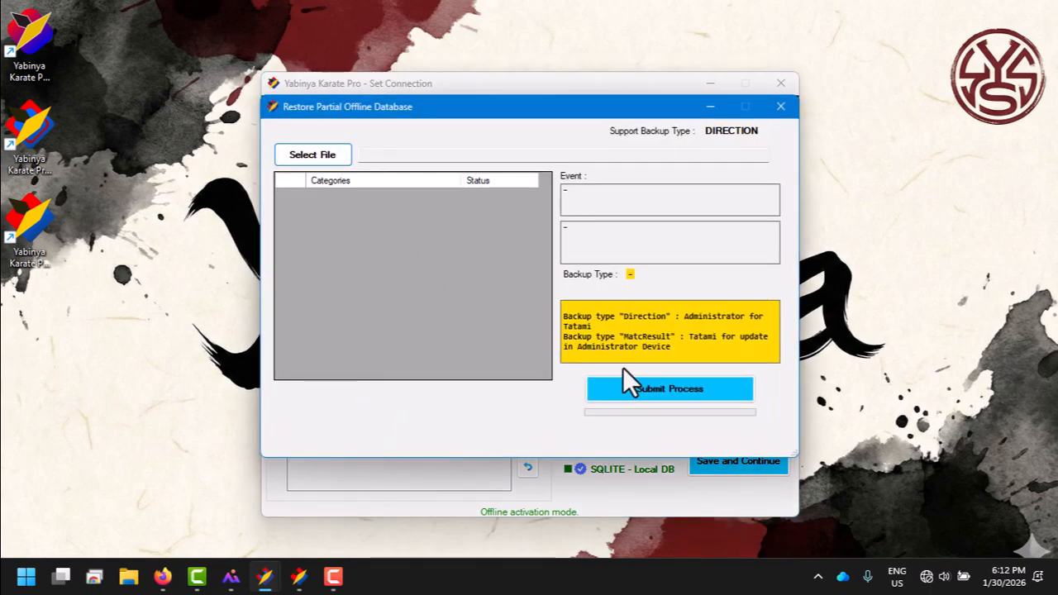
pyautogui.click(782, 107)
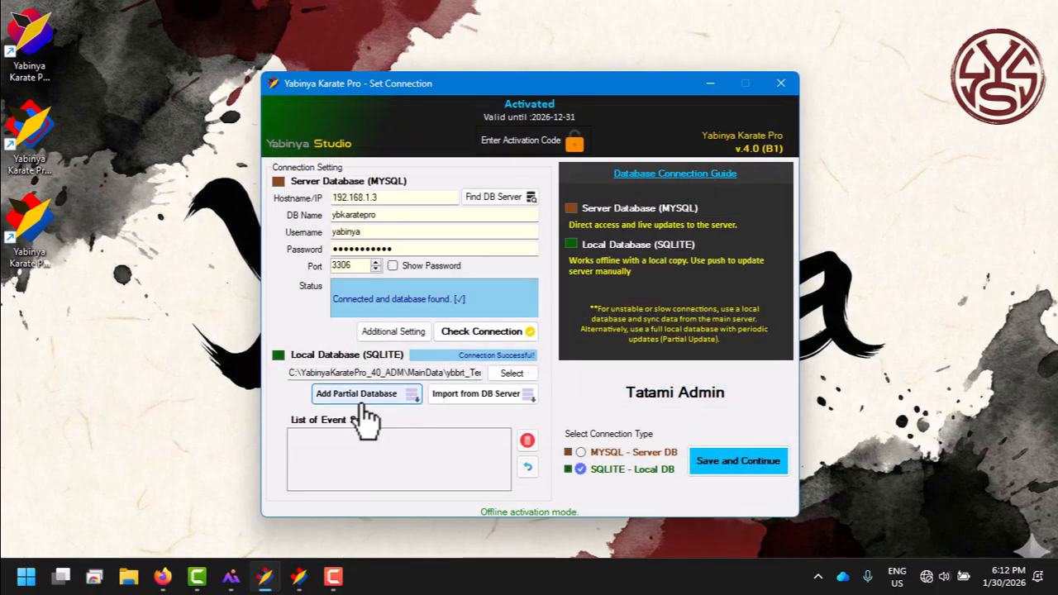
# Step: Switch to the administrator window, maximize it, and start a new partial offline database of type Direction
pyautogui.click(303, 578)
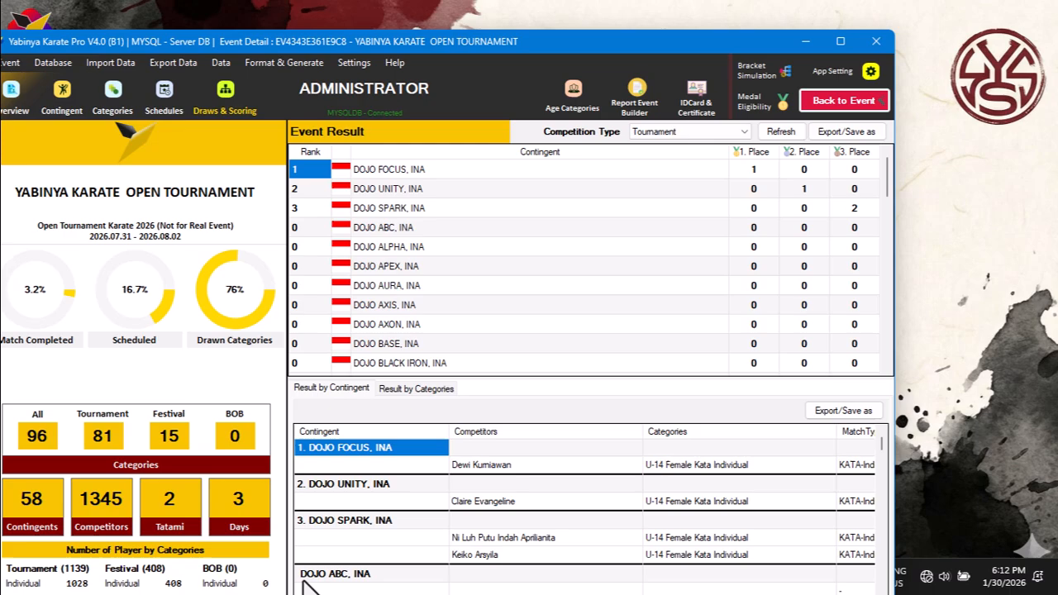
pyautogui.click(840, 43)
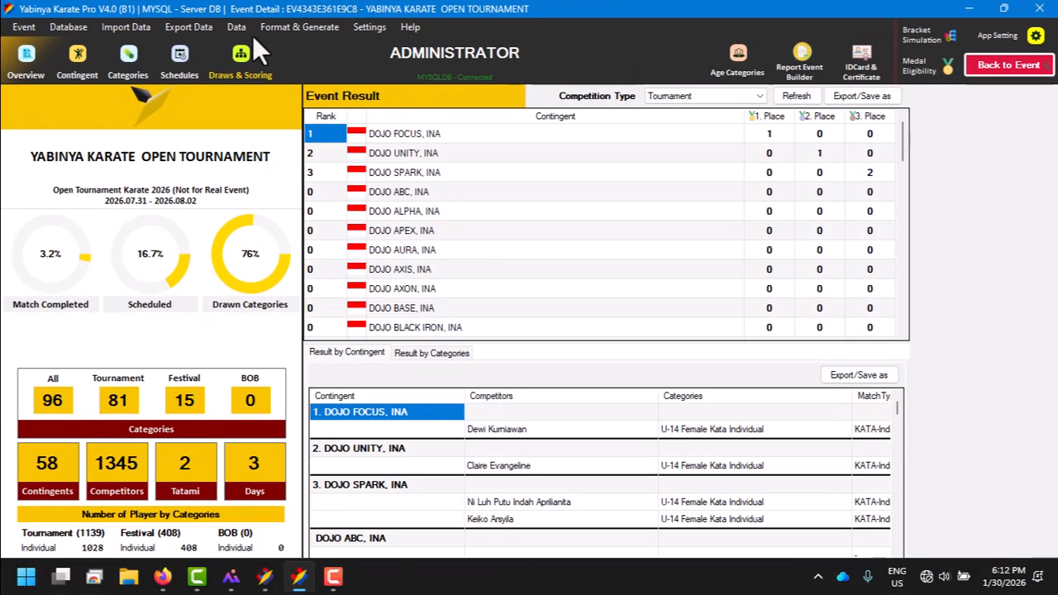
pyautogui.click(78, 25)
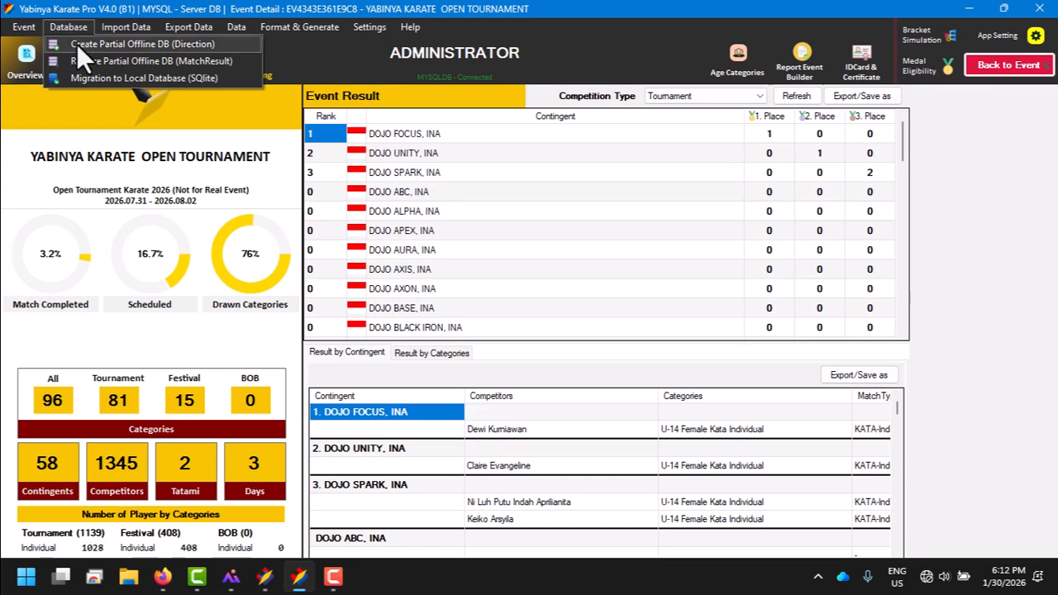
pyautogui.click(77, 44)
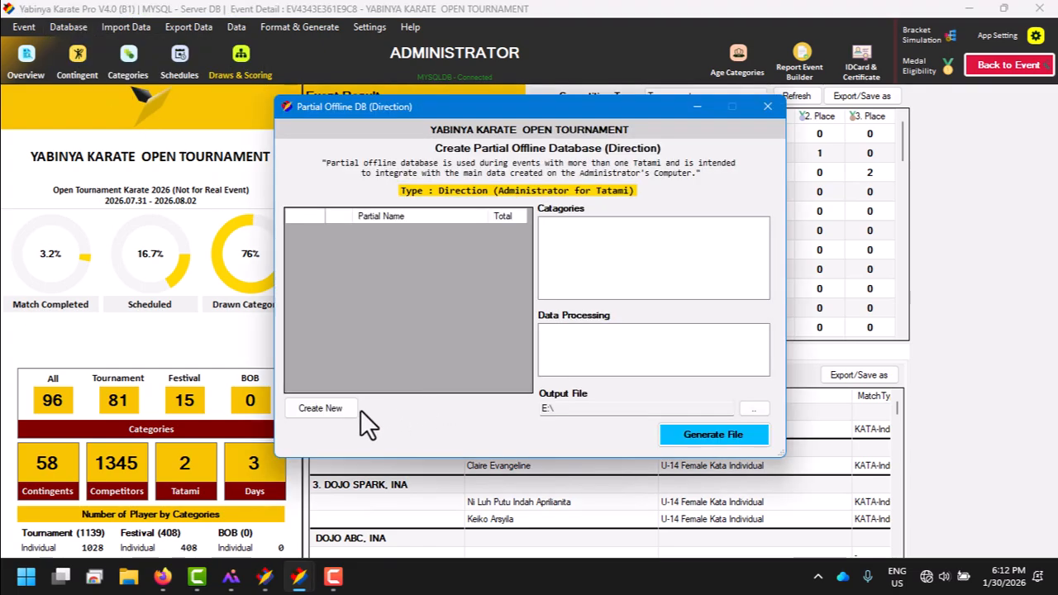
pyautogui.click(350, 409)
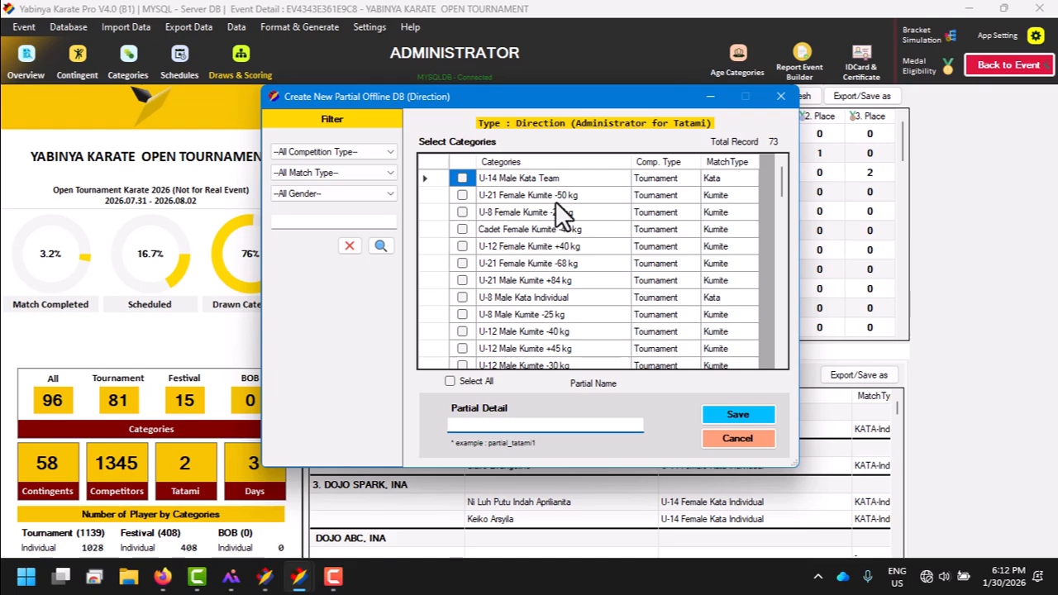
# Step: Sort the categories by name and select the seven from Cadet Female Kata Team through Cadet Male Kumite +70 kg
pyautogui.click(543, 165)
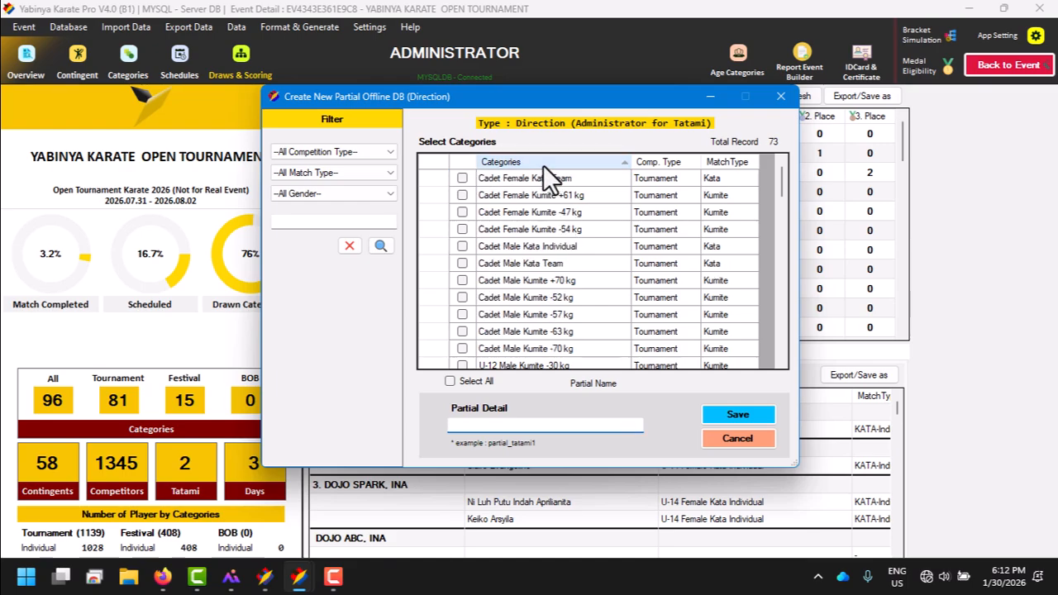
pyautogui.click(462, 211)
pyautogui.click(462, 229)
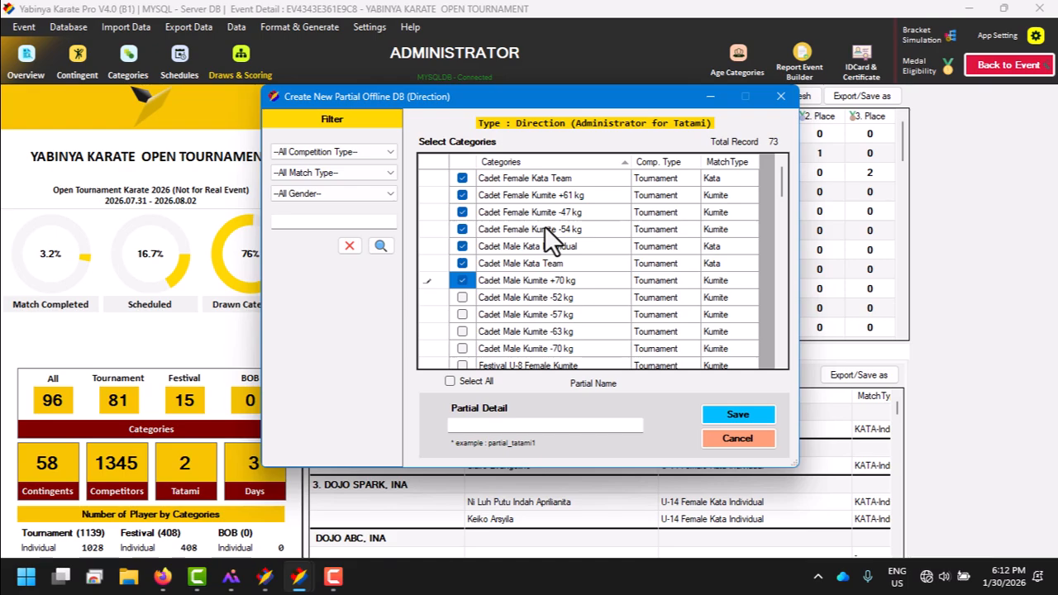
# Step: Name the partial database Tatami2_Partial_DB and save it
pyautogui.click(525, 425)
pyautogui.write('Tatami2_Pa')
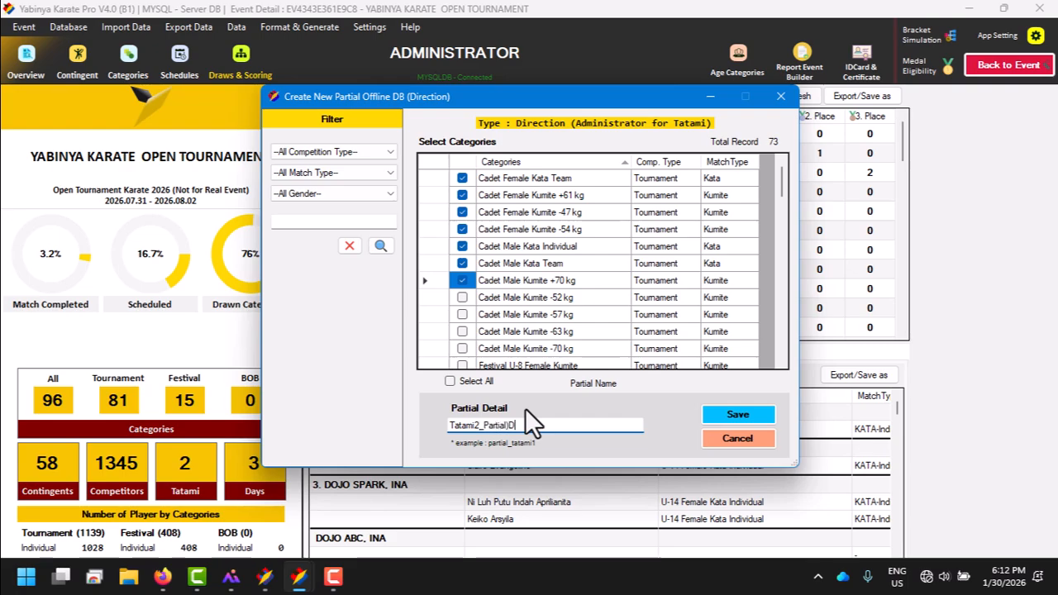
pyautogui.write('rtial_DB')
pyautogui.click(730, 414)
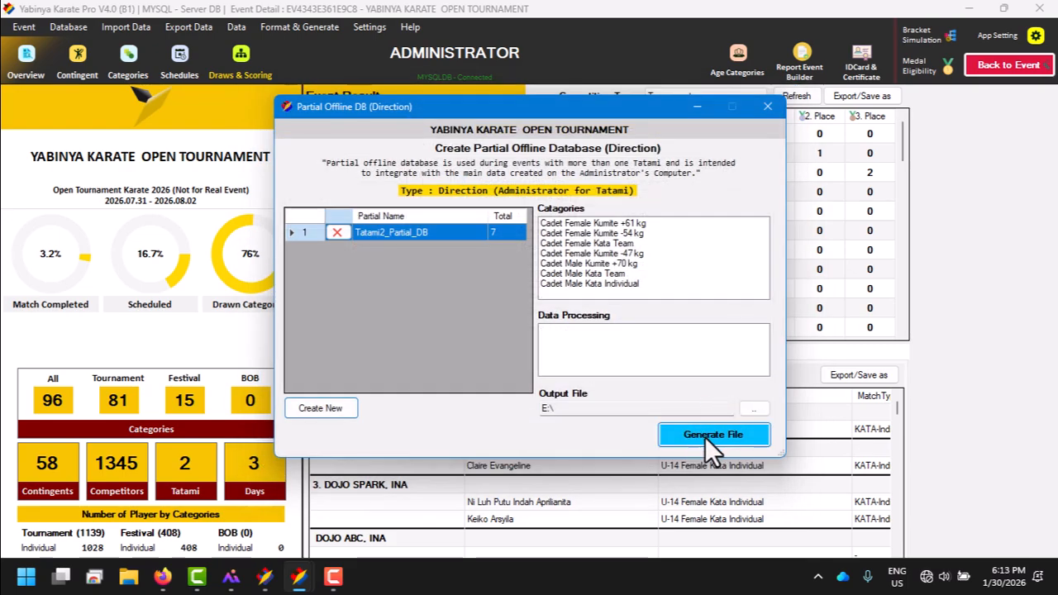
# Step: Set New Volume (E:) as the output location and generate the Tatami2_Partial_DB file
pyautogui.click(753, 408)
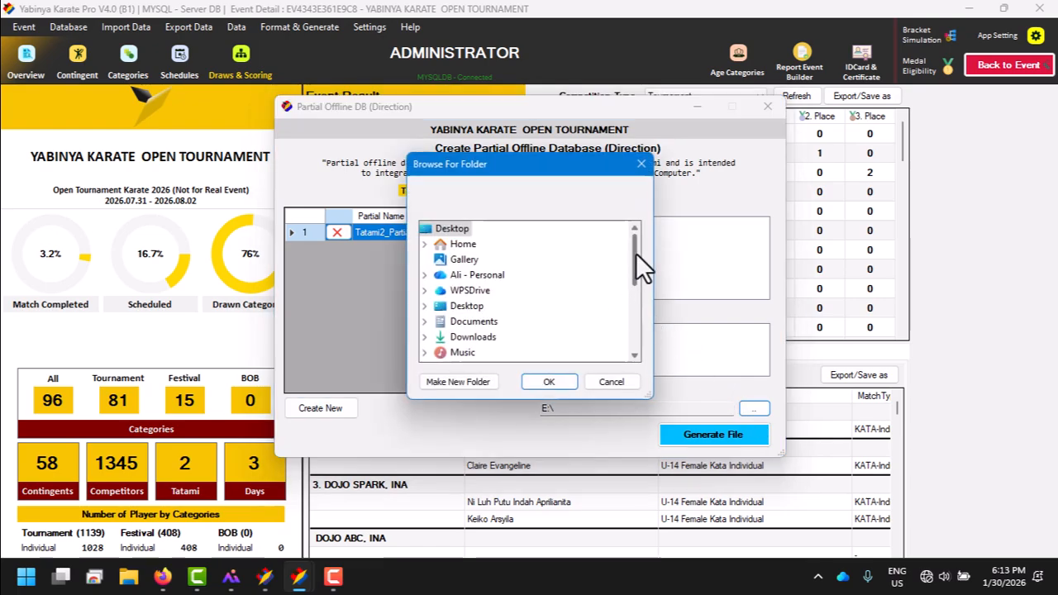
pyautogui.moveTo(635, 253); pyautogui.dragTo(578, 305)
pyautogui.doubleClick(468, 291)
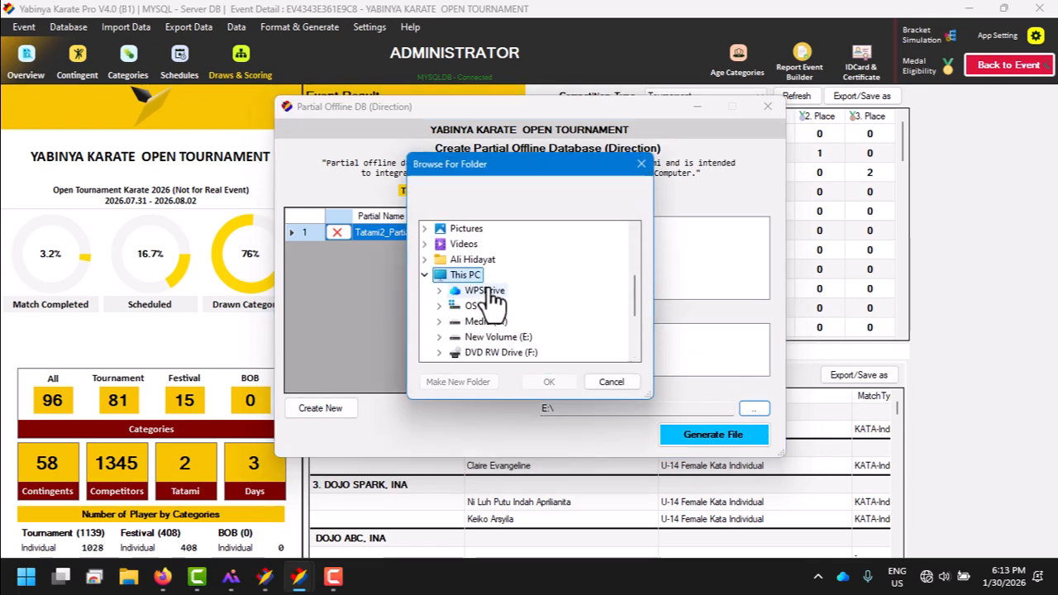
pyautogui.doubleClick(494, 276)
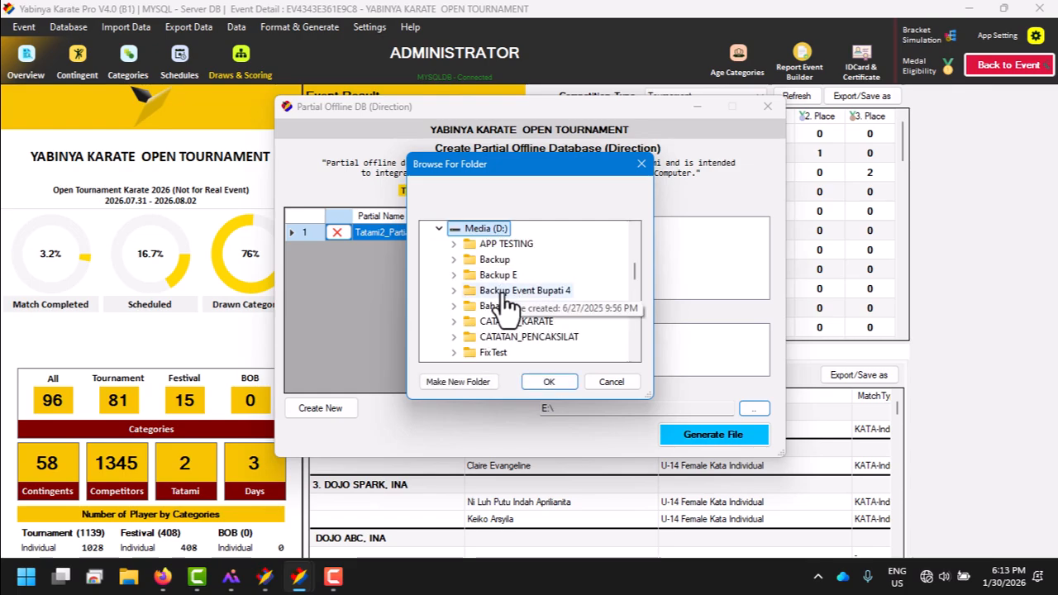
pyautogui.click(439, 229)
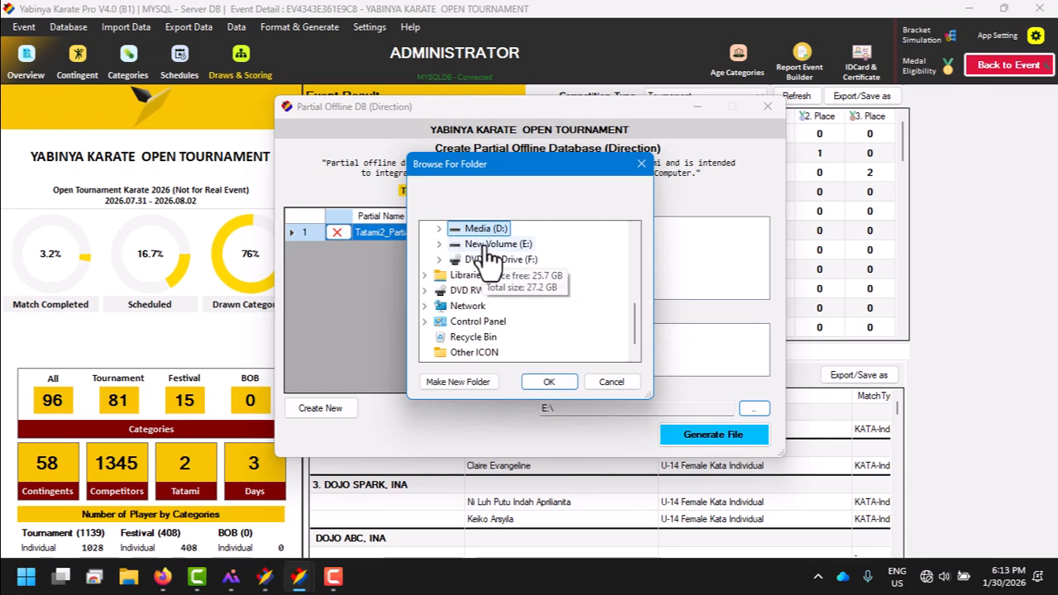
pyautogui.doubleClick(494, 245)
pyautogui.click(548, 383)
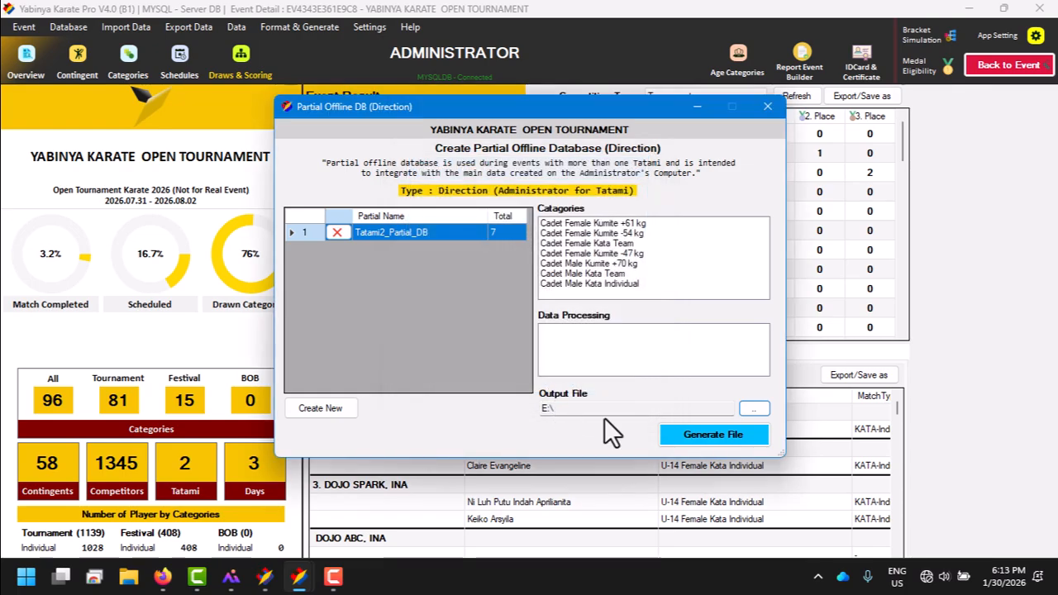
pyautogui.click(716, 436)
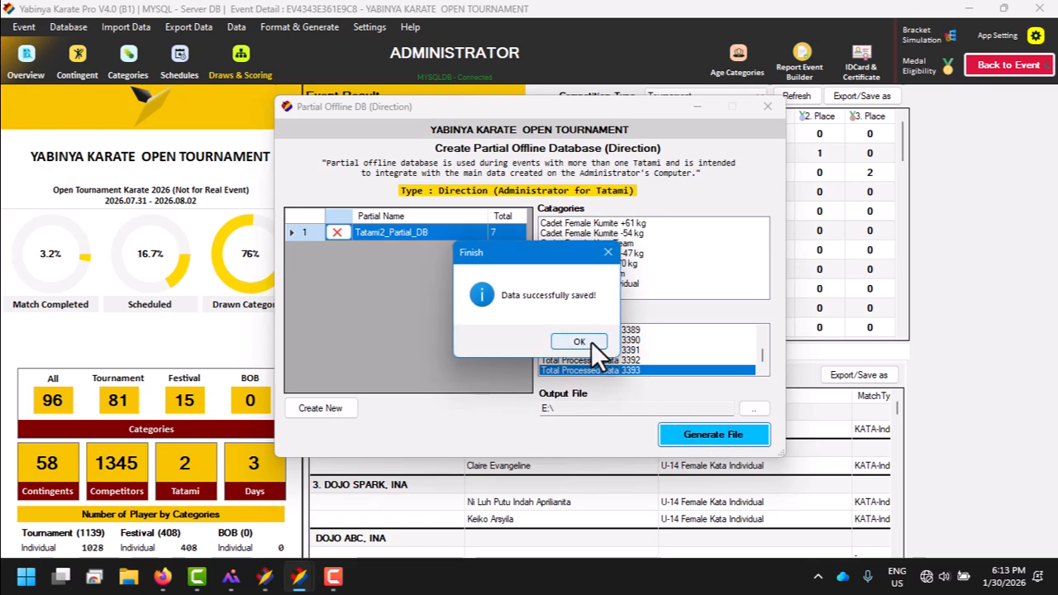
pyautogui.click(591, 342)
# Step: Open the New Volume (E:) drive in File Explorer to locate the generated partial database file
pyautogui.click(128, 576)
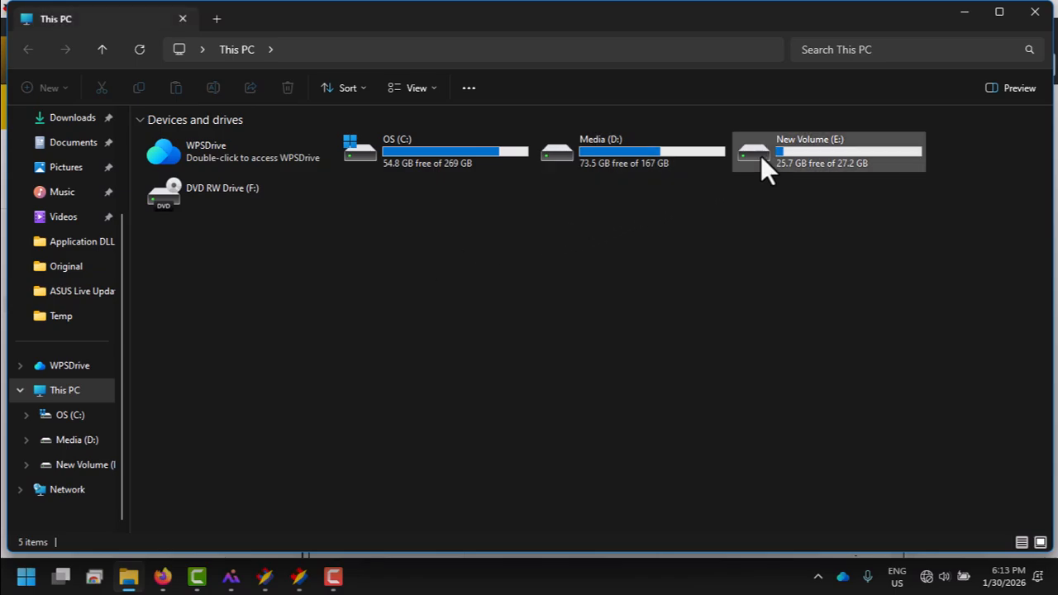
pyautogui.doubleClick(772, 153)
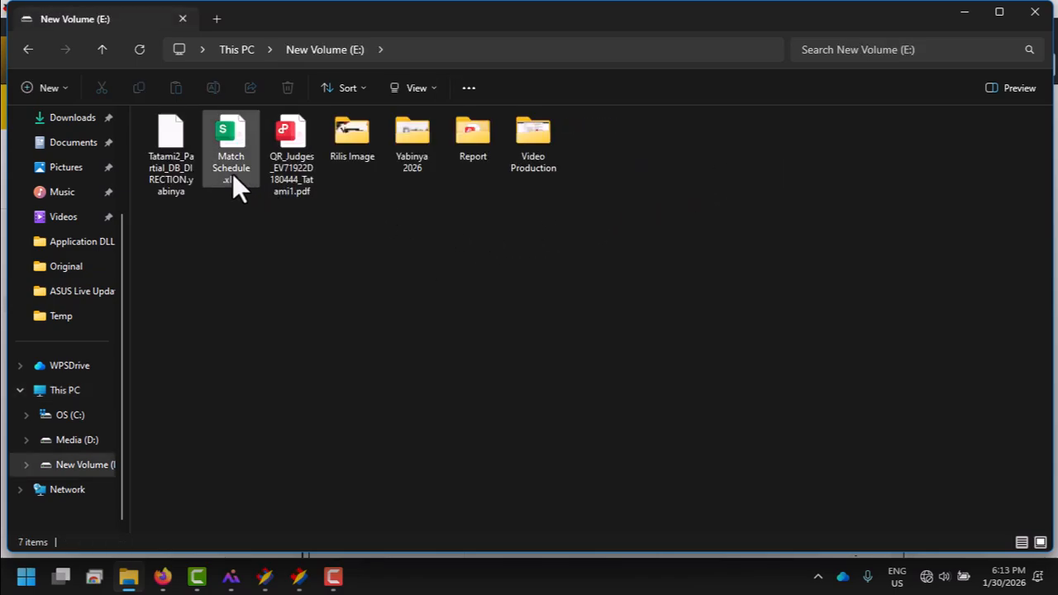
# Step: Return to Yabinya Karate Pro and load Tatami2_Partial_DB_DIRECTION.yabinya from drive E: for adding a partial database
pyautogui.click(180, 157)
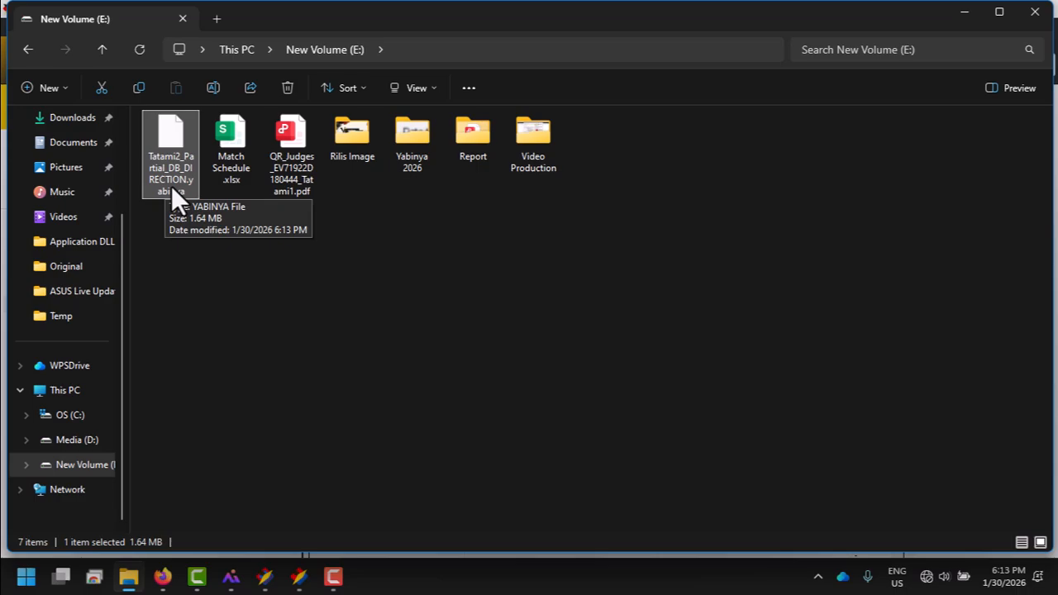
pyautogui.click(266, 577)
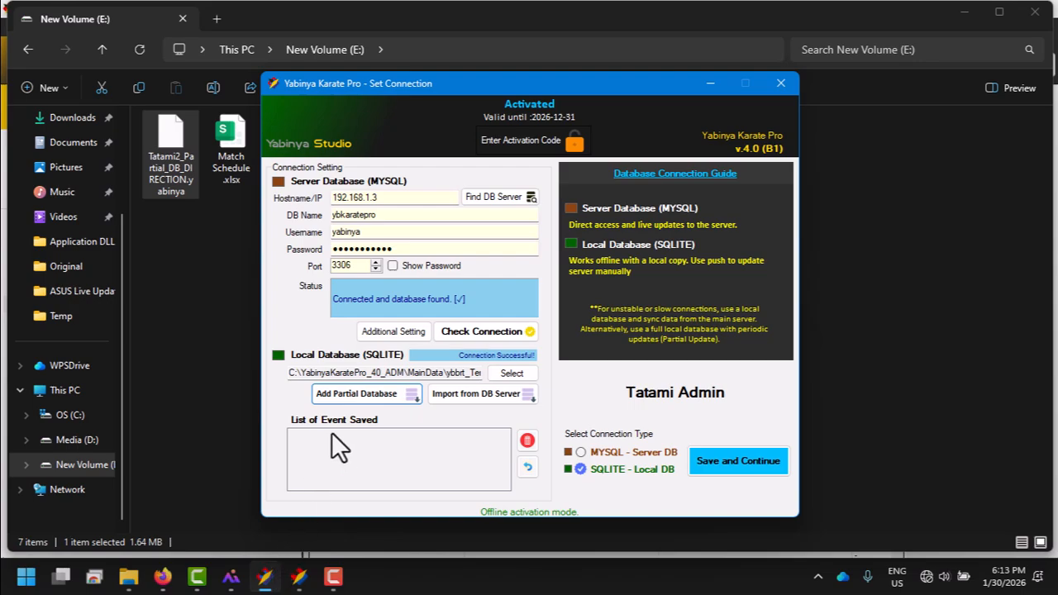
pyautogui.click(357, 395)
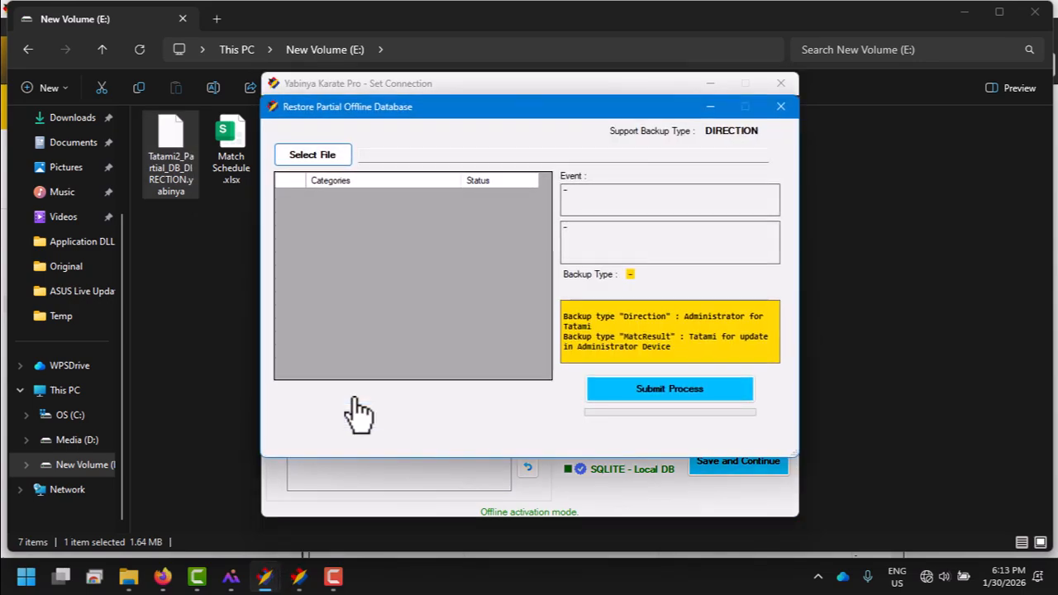
pyautogui.click(336, 164)
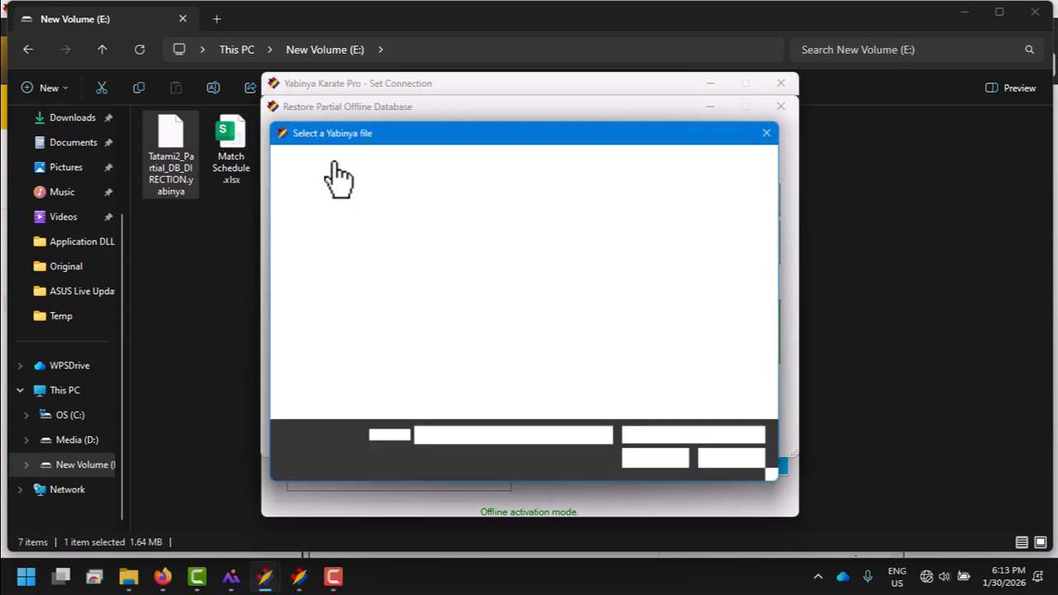
pyautogui.doubleClick(455, 362)
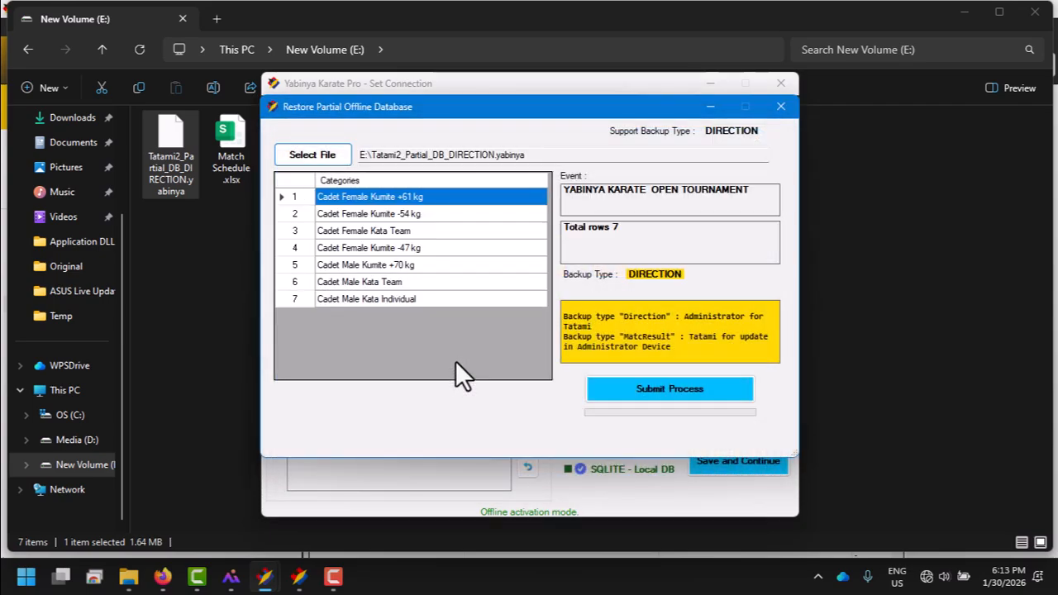
# Step: Submit the loaded categories for restoring into the local database and close the restore window
pyautogui.moveTo(421, 208); pyautogui.dragTo(448, 299)
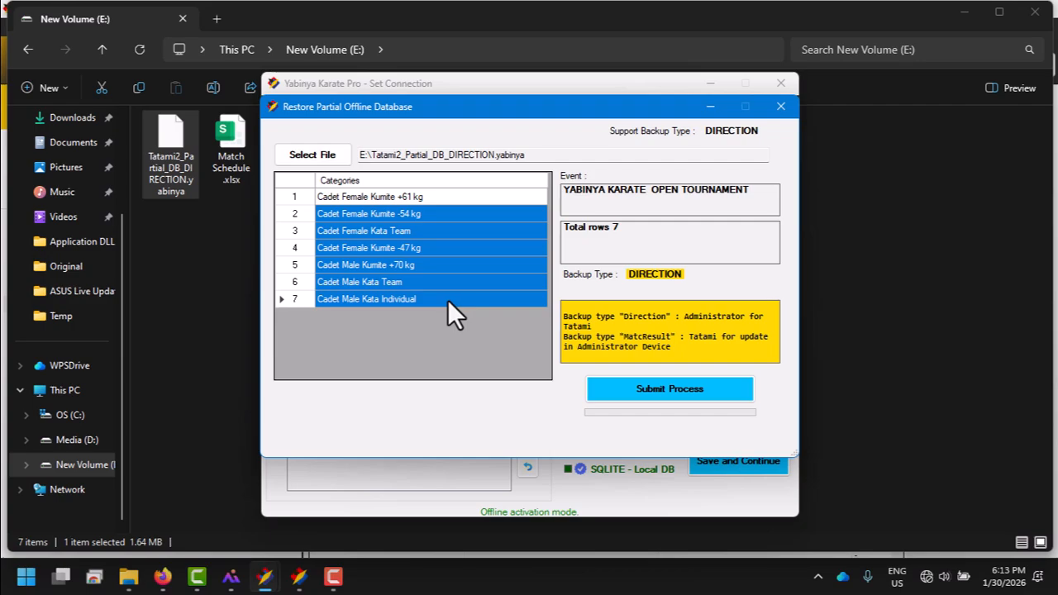
pyautogui.click(610, 390)
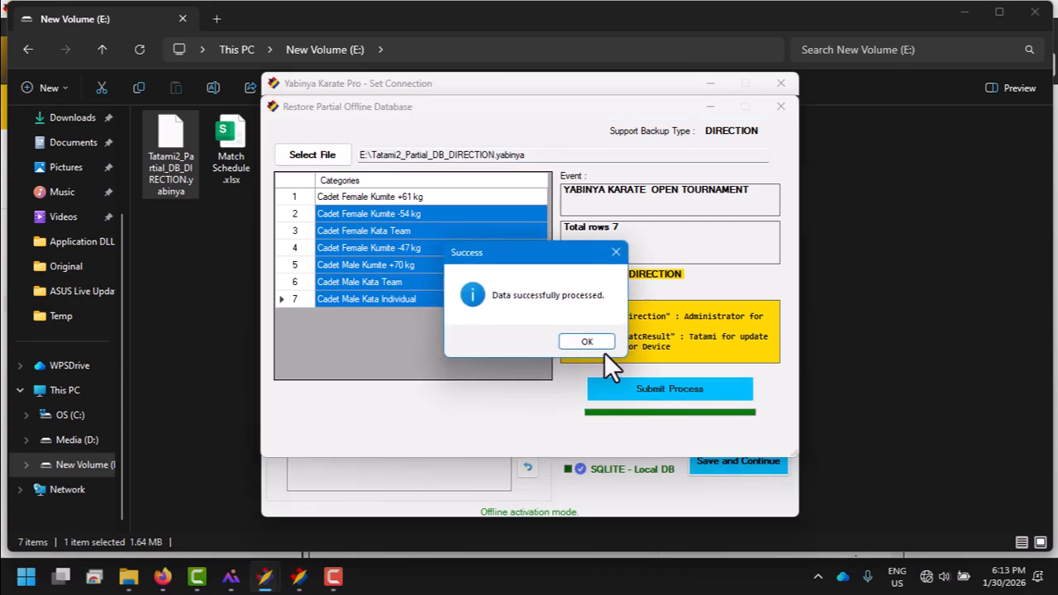
pyautogui.click(587, 342)
pyautogui.click(781, 106)
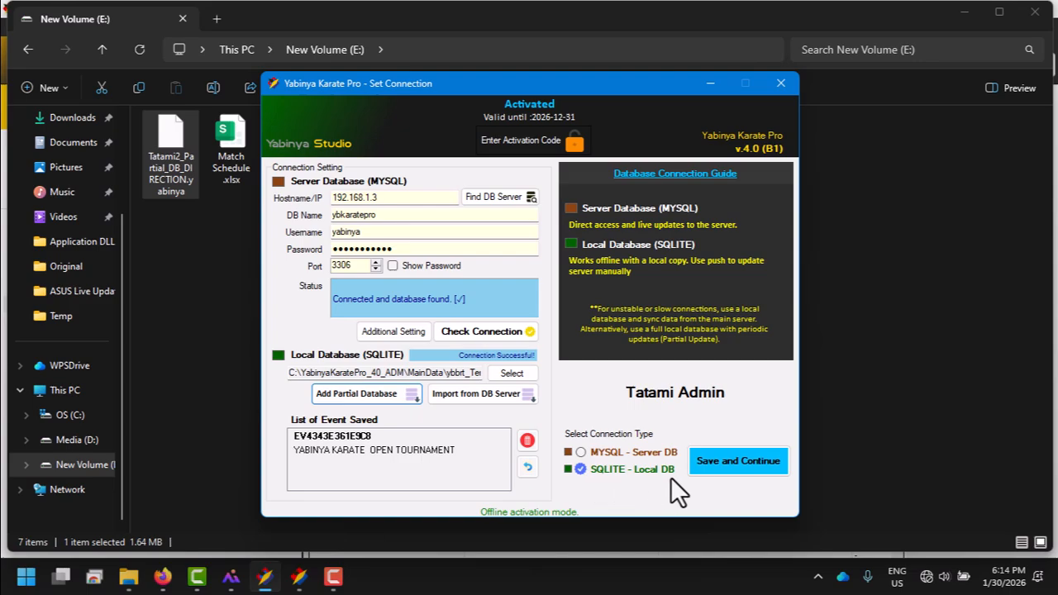
# Step: Save the SQLITE - Local DB connection and log in as Tatami 2 to YABINYA KARATE OPEN TOURNAMENT with the account password
pyautogui.click(710, 478)
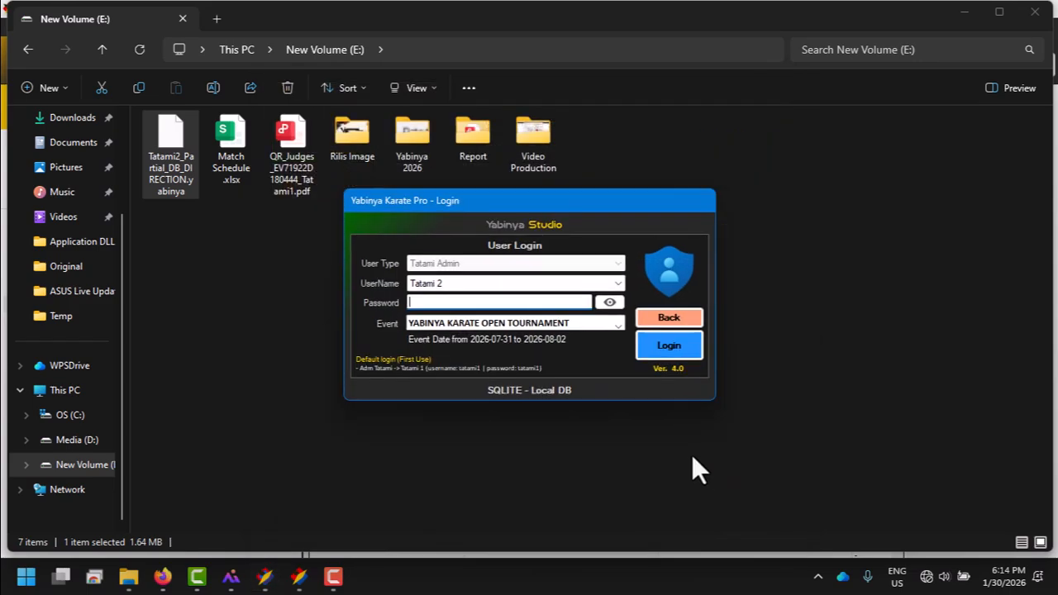
pyautogui.click(575, 323)
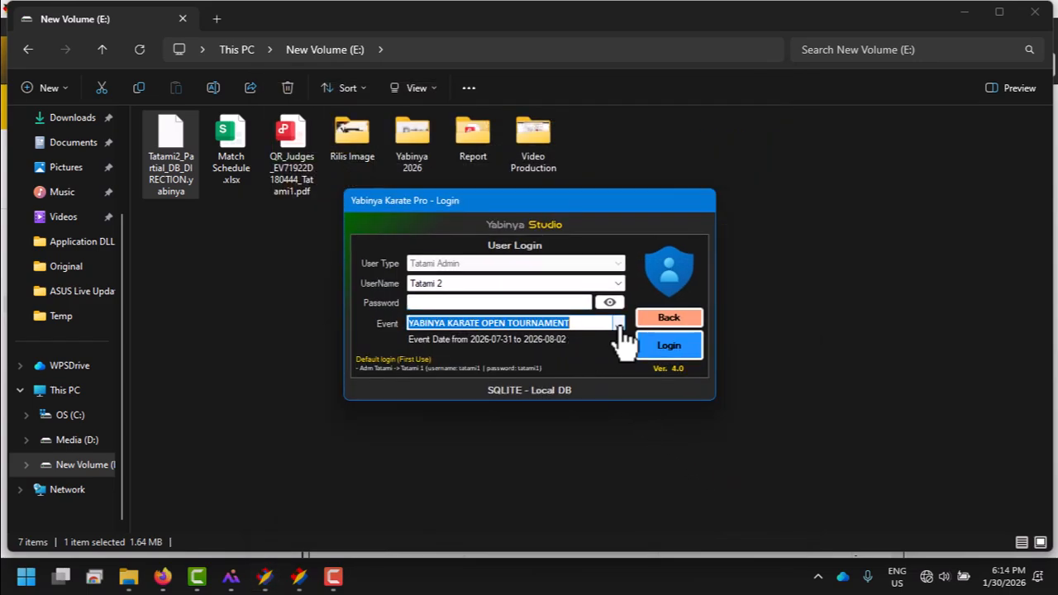
pyautogui.click(619, 324)
pyautogui.click(519, 322)
pyautogui.click(504, 300)
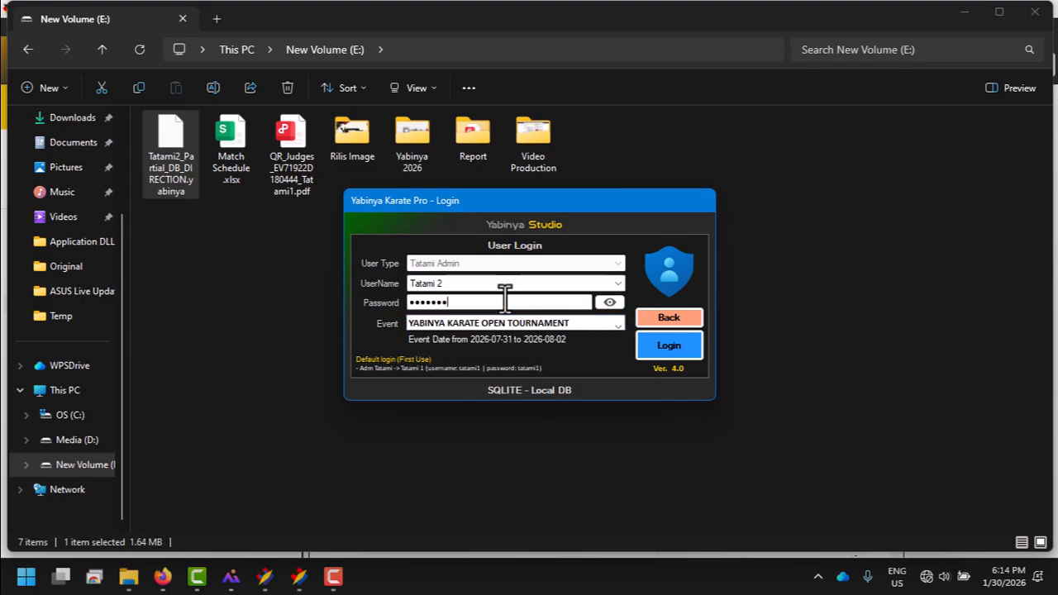
pyautogui.press('Return')
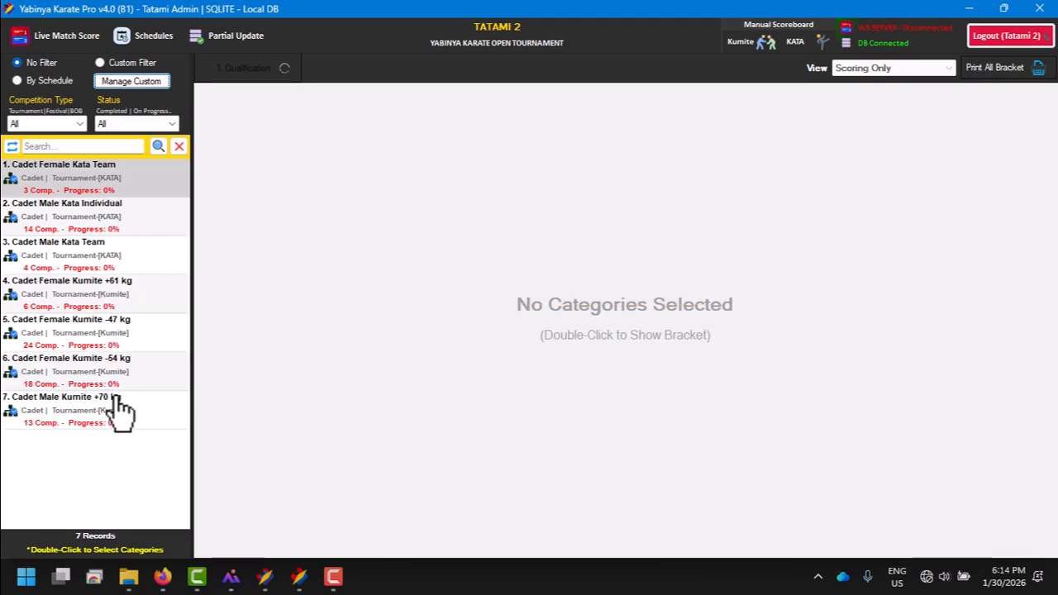
# Step: Save match 1 of Cadet Female Kata Team as 2–3 for AO, with Chatanyara Kusanku - 8 for AKA and Bassai - 5 for AO
pyautogui.doubleClick(131, 197)
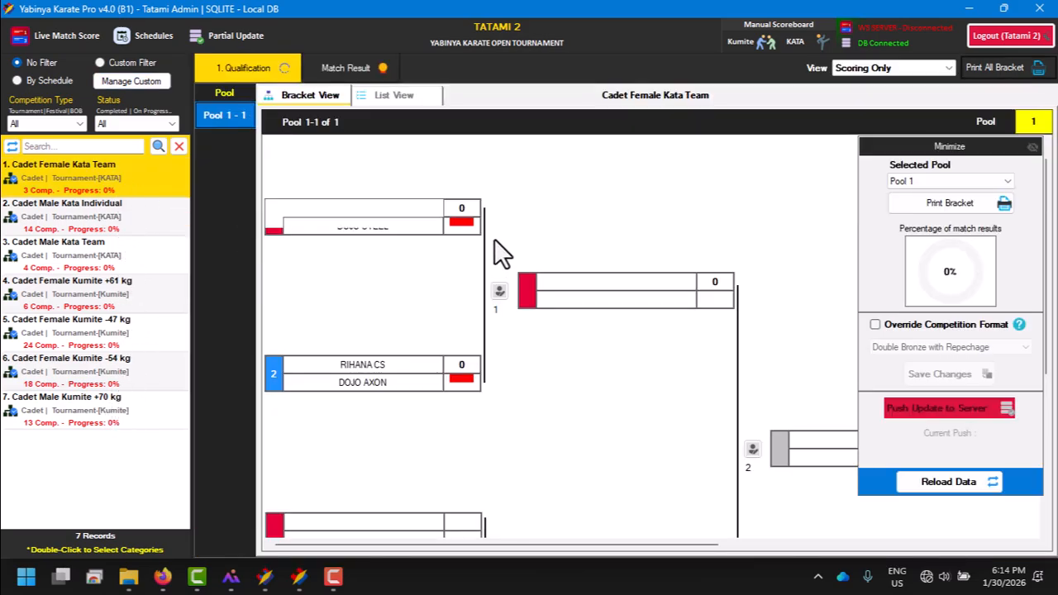
pyautogui.click(498, 295)
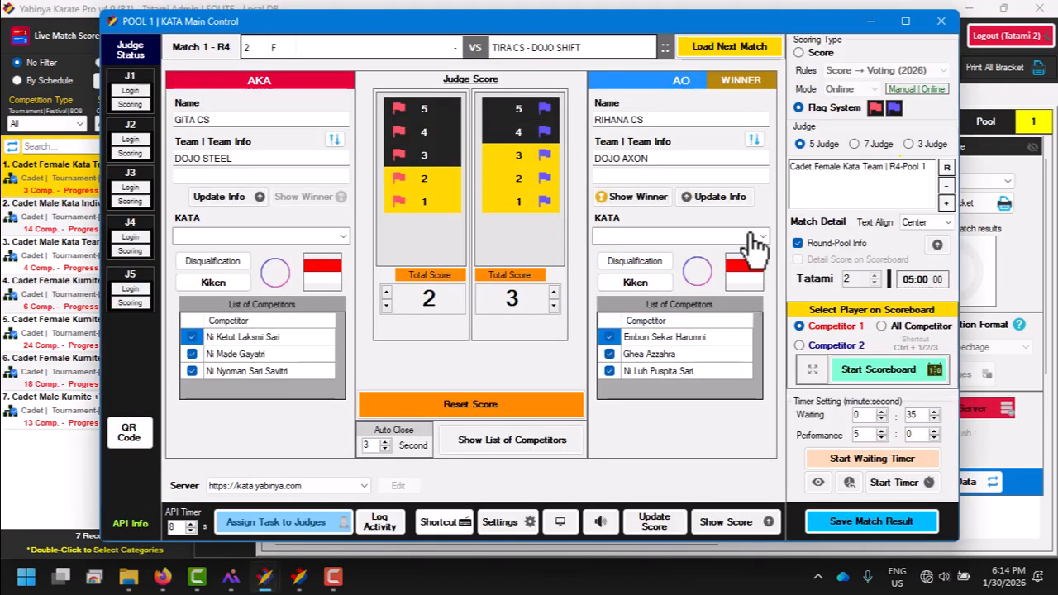
pyautogui.click(763, 237)
pyautogui.click(740, 241)
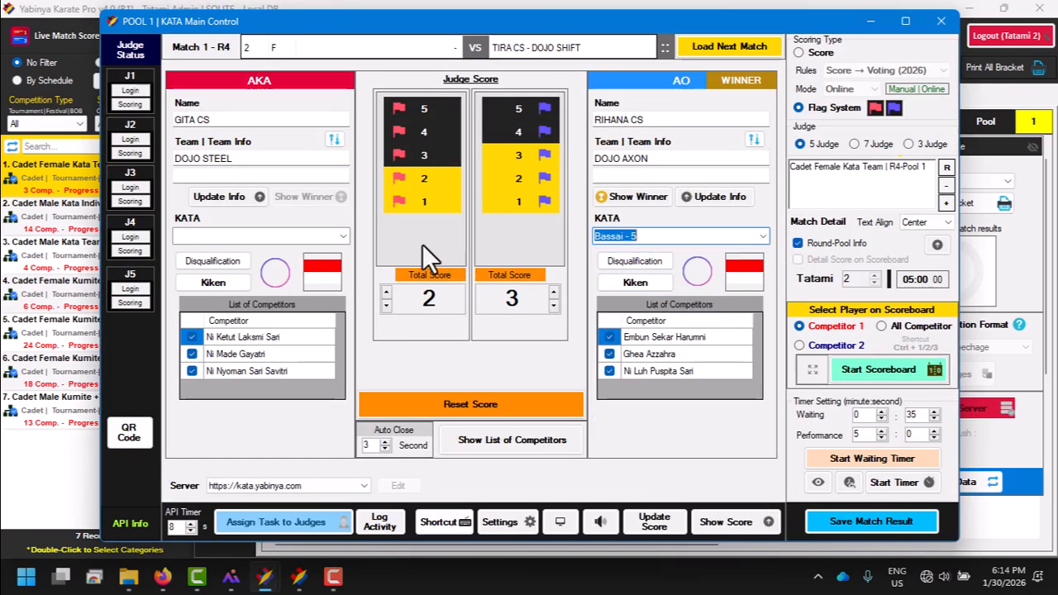
pyautogui.click(340, 238)
pyautogui.click(344, 237)
pyautogui.click(314, 329)
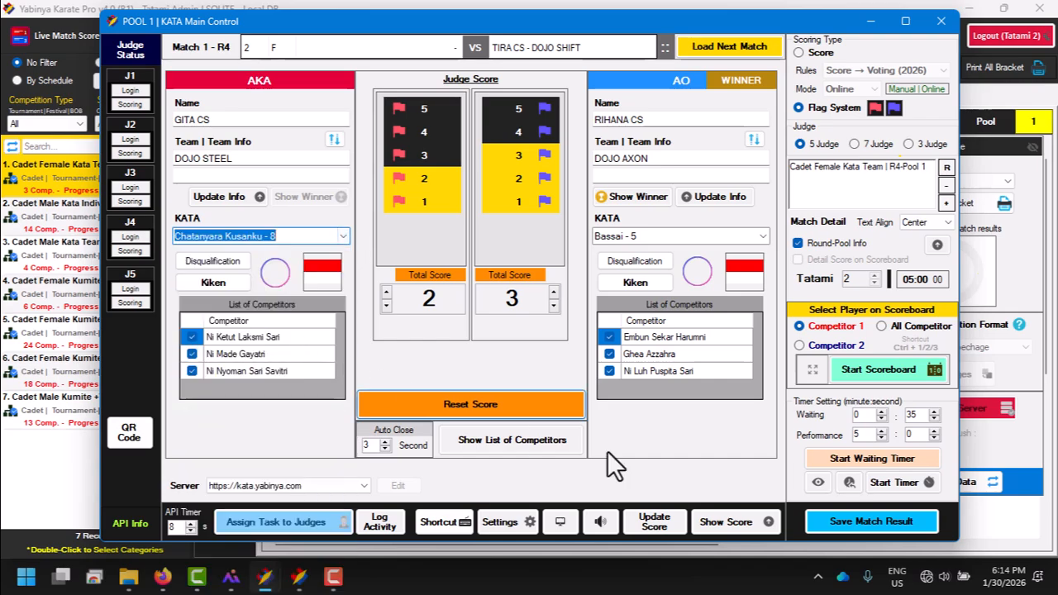
pyautogui.click(868, 522)
pyautogui.click(533, 342)
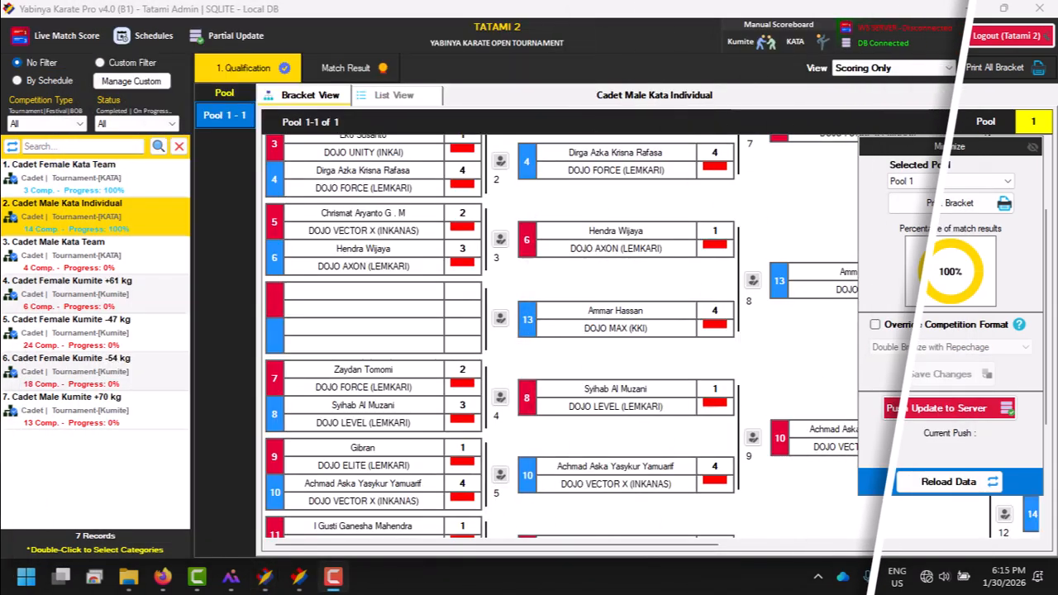
# Step: Start a MatchResult partial update covering the completed Cadet Female Kata Team and Cadet Male Kata Individual categories
pyautogui.scroll(3, 543, 185)
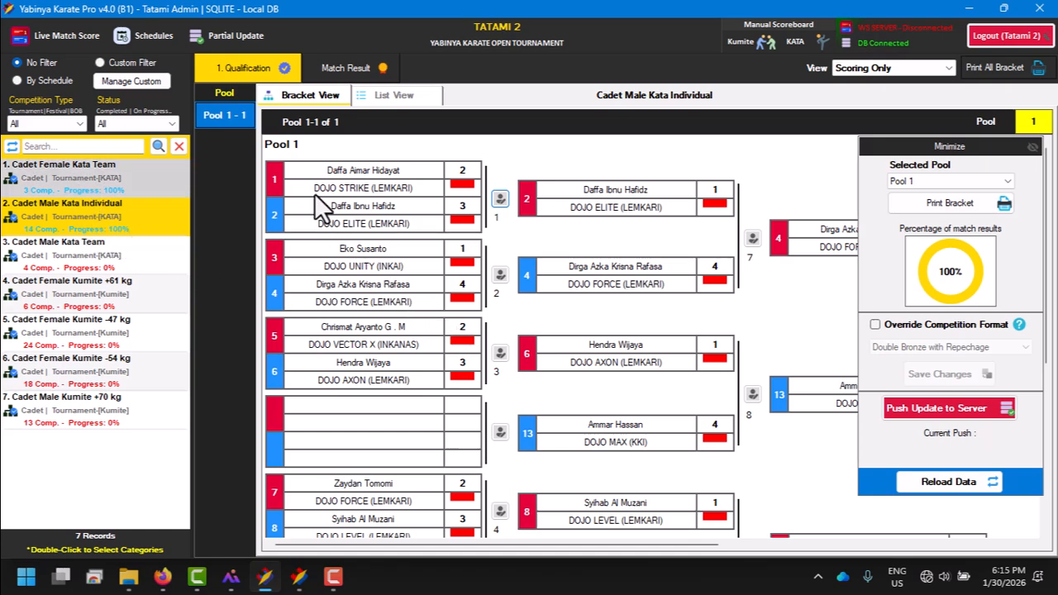
pyautogui.click(236, 35)
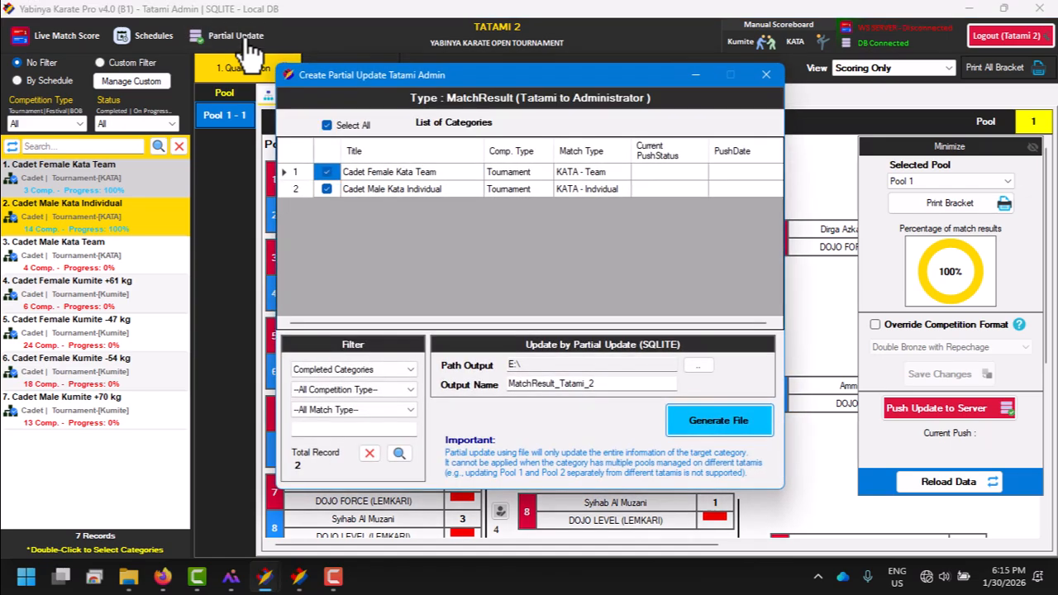
pyautogui.click(397, 190)
pyautogui.click(397, 176)
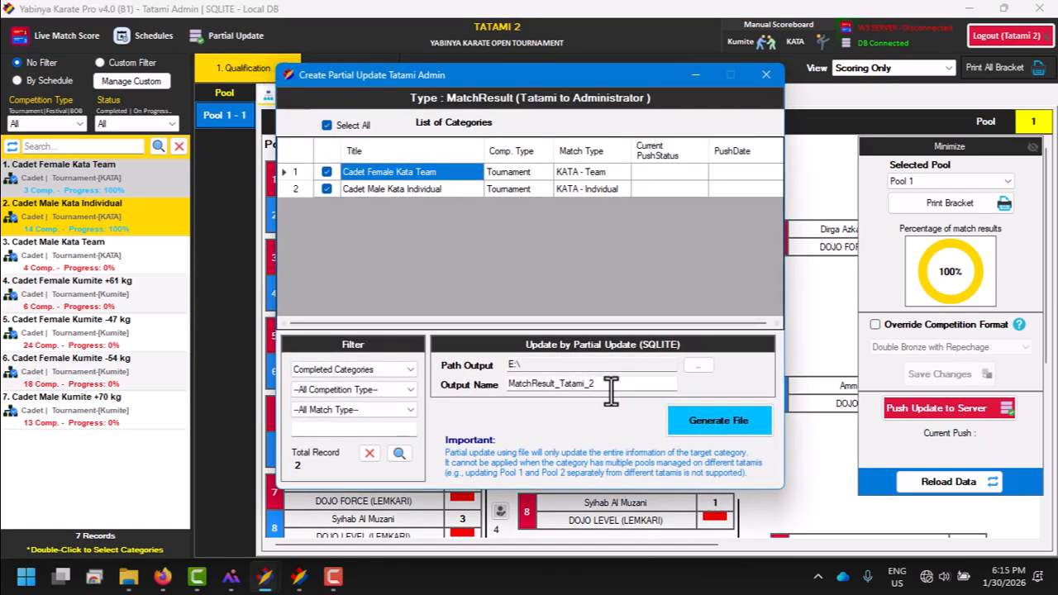
# Step: Create a folder named Partial Update Result on New Volume (E:) and set it as the output path
pyautogui.click(698, 365)
pyautogui.scroll(-2, 526, 259)
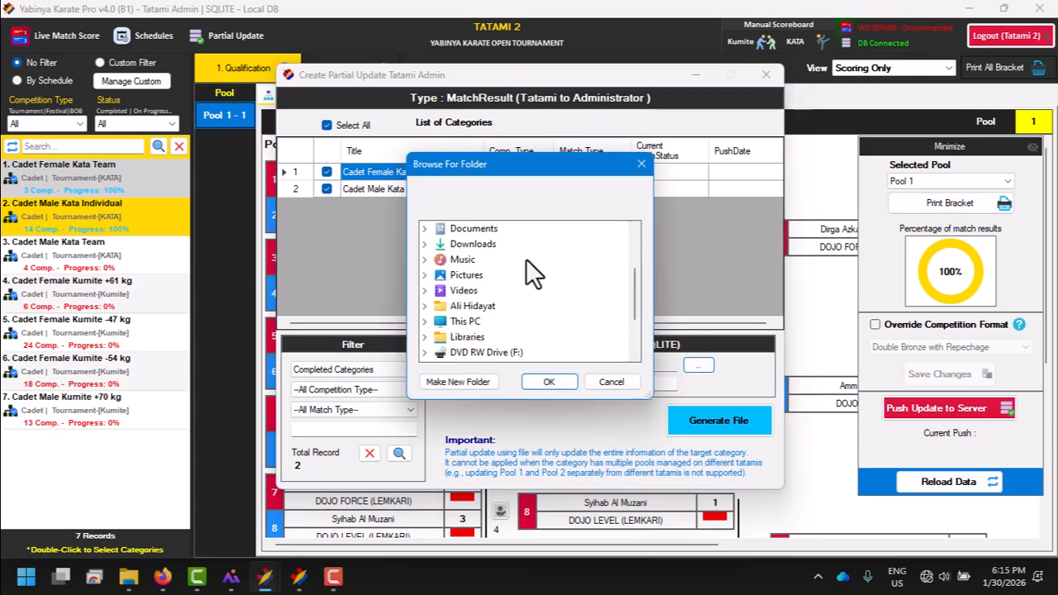
pyautogui.doubleClick(467, 322)
pyautogui.scroll(-1, 539, 279)
pyautogui.doubleClick(493, 291)
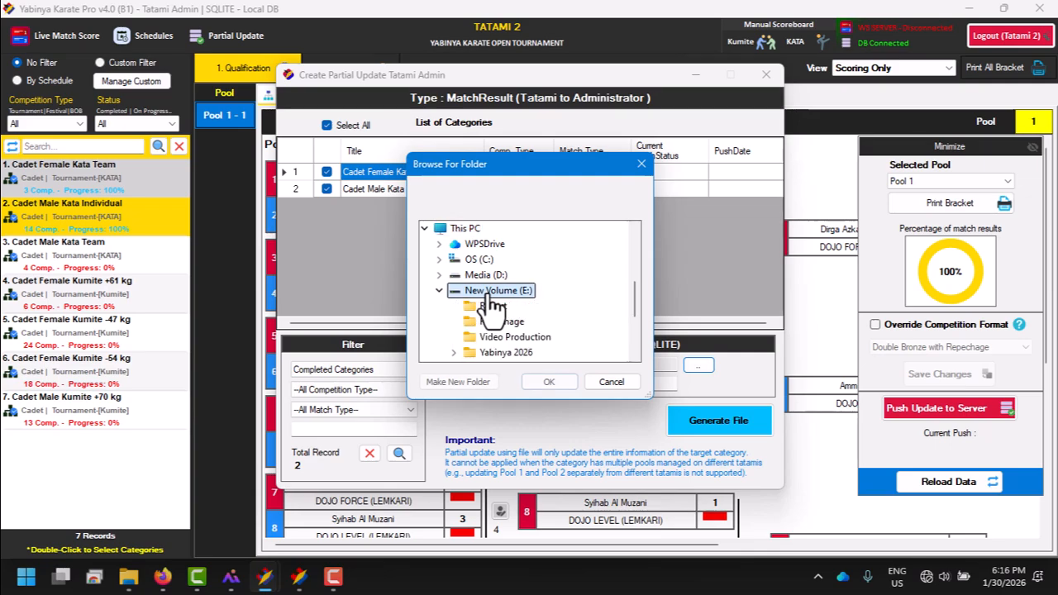
pyautogui.click(457, 382)
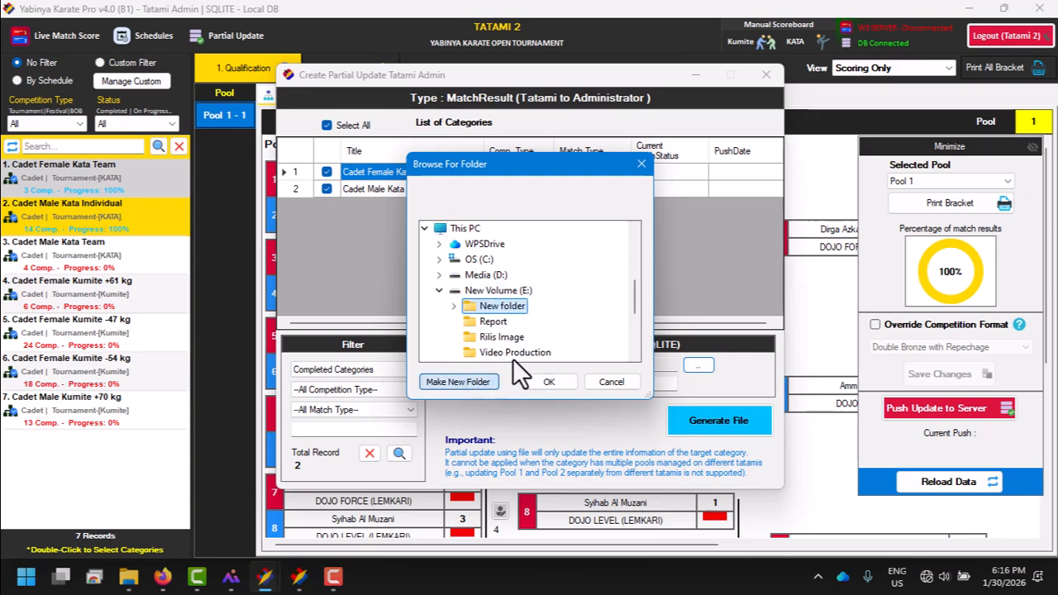
pyautogui.write('Partia')
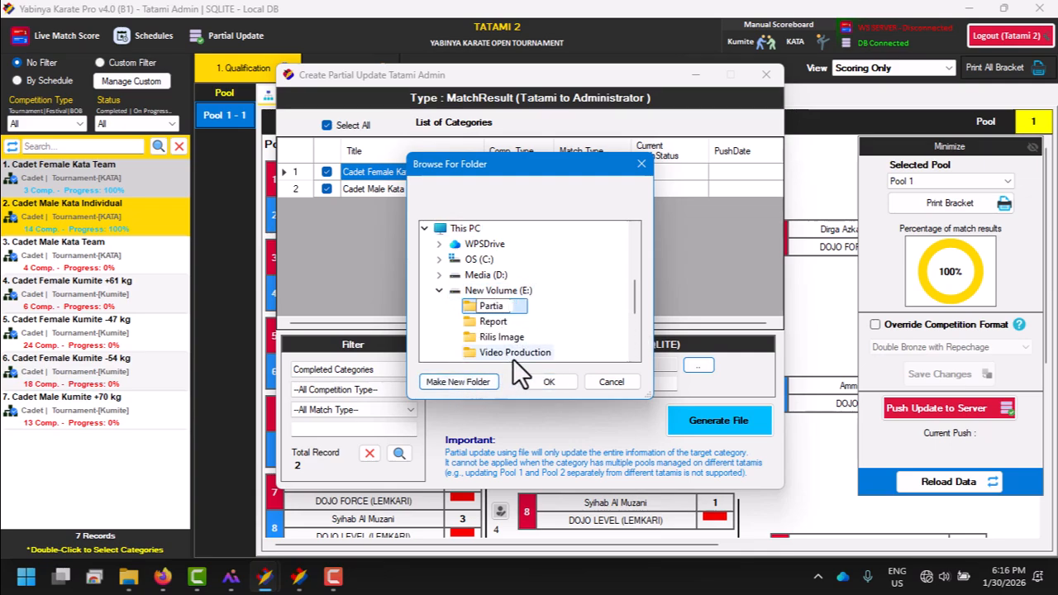
pyautogui.write('l Update Resu')
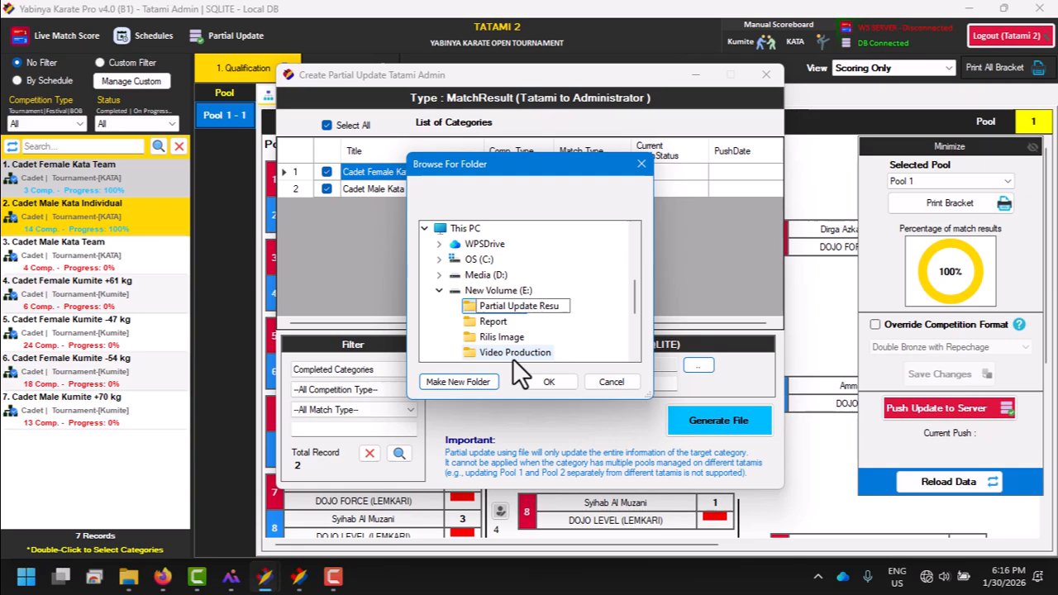
pyautogui.write('lt')
pyautogui.press('Return')
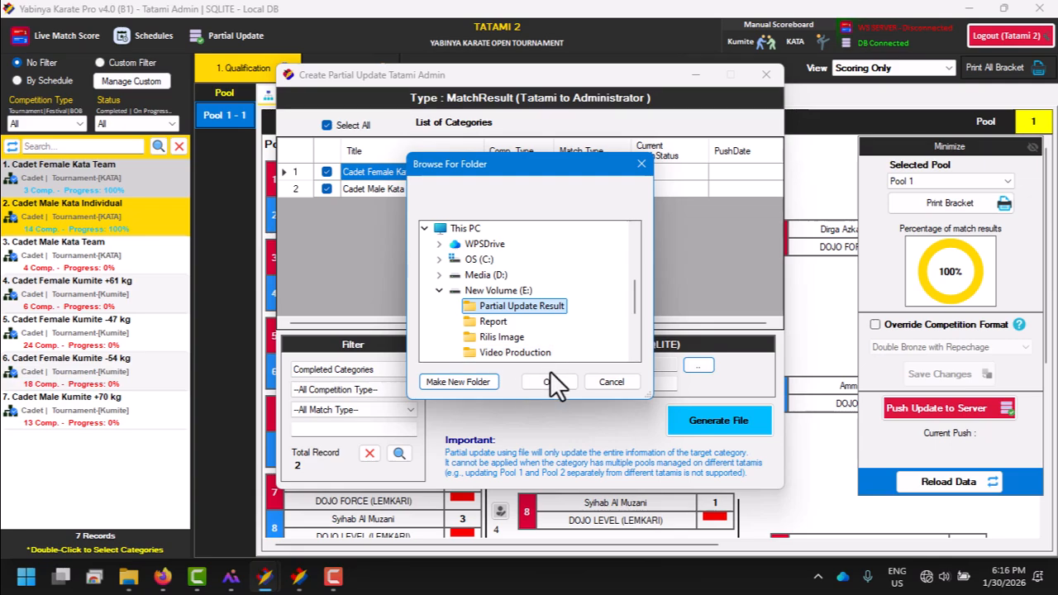
pyautogui.click(550, 381)
# Step: Generate the partial update file with the output name MatchResult_Tatami_2
pyautogui.moveTo(598, 384); pyautogui.dragTo(536, 385)
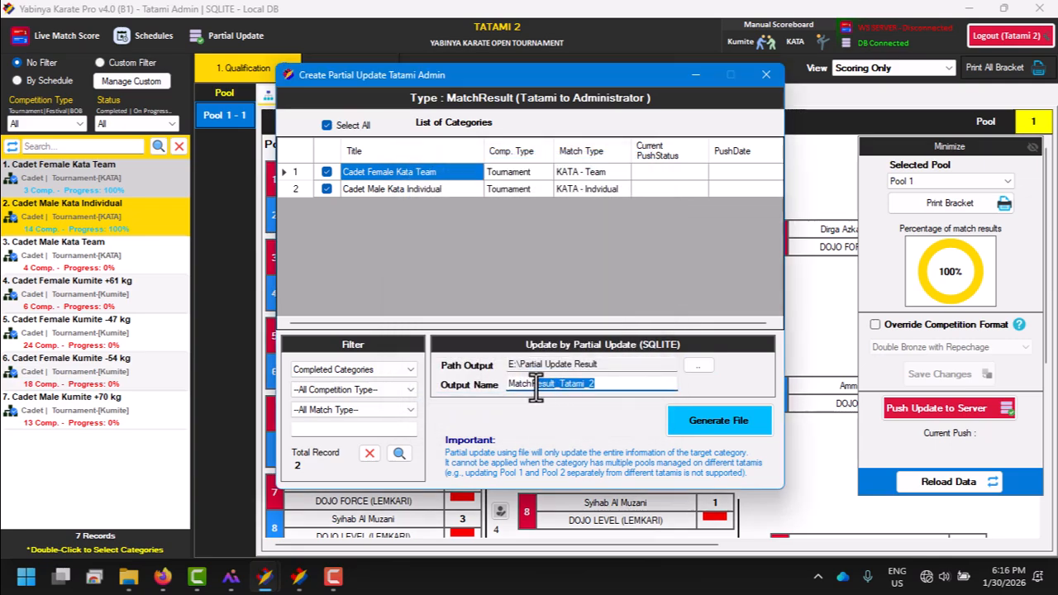
pyautogui.click(632, 384)
pyautogui.click(695, 424)
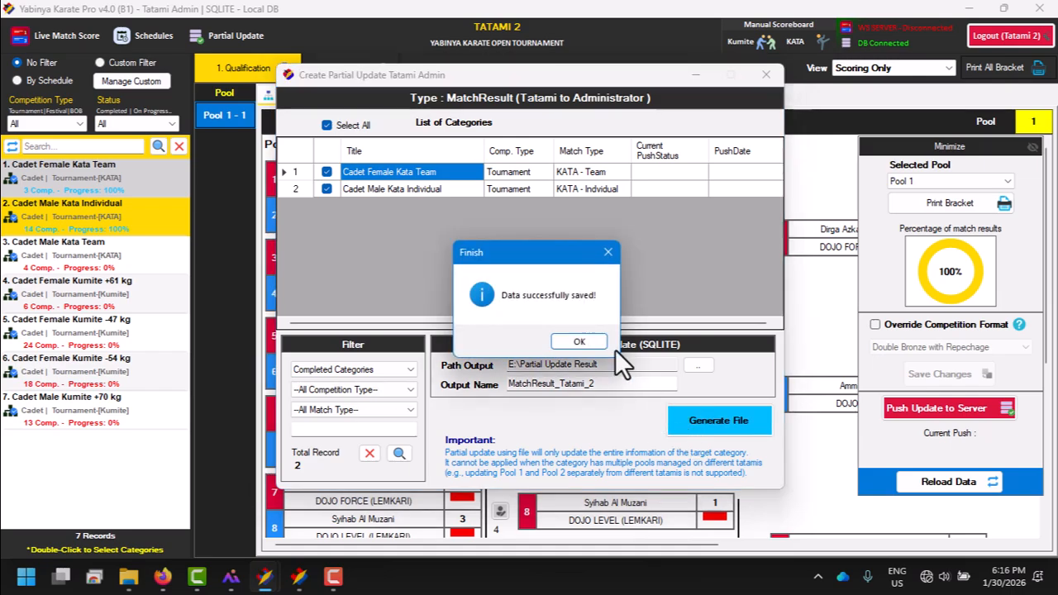
pyautogui.click(592, 341)
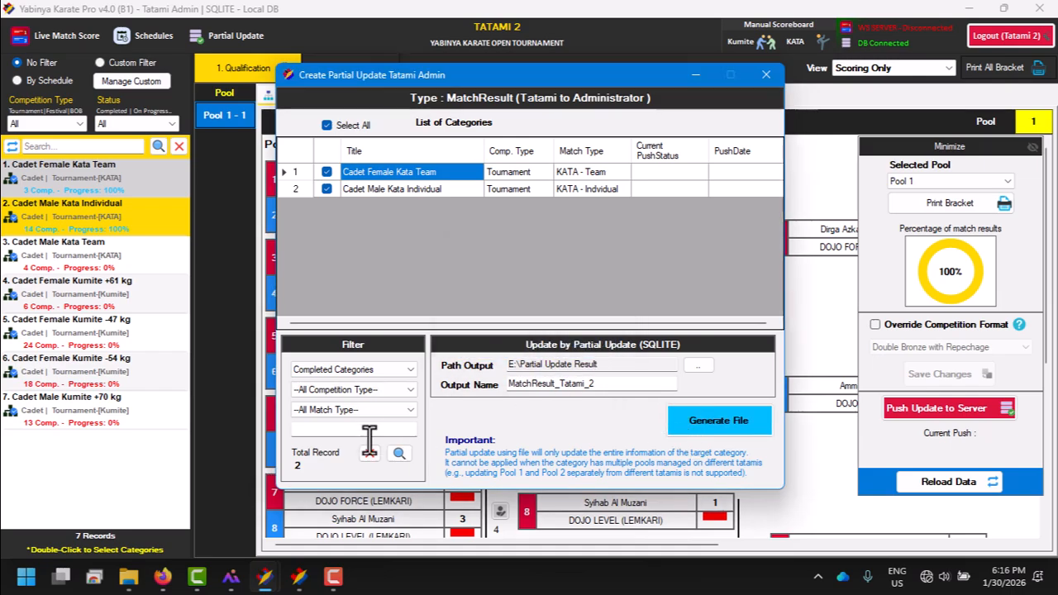
# Step: Open the Partial Update Result folder in File Explorer and locate the generated match result file
pyautogui.click(128, 576)
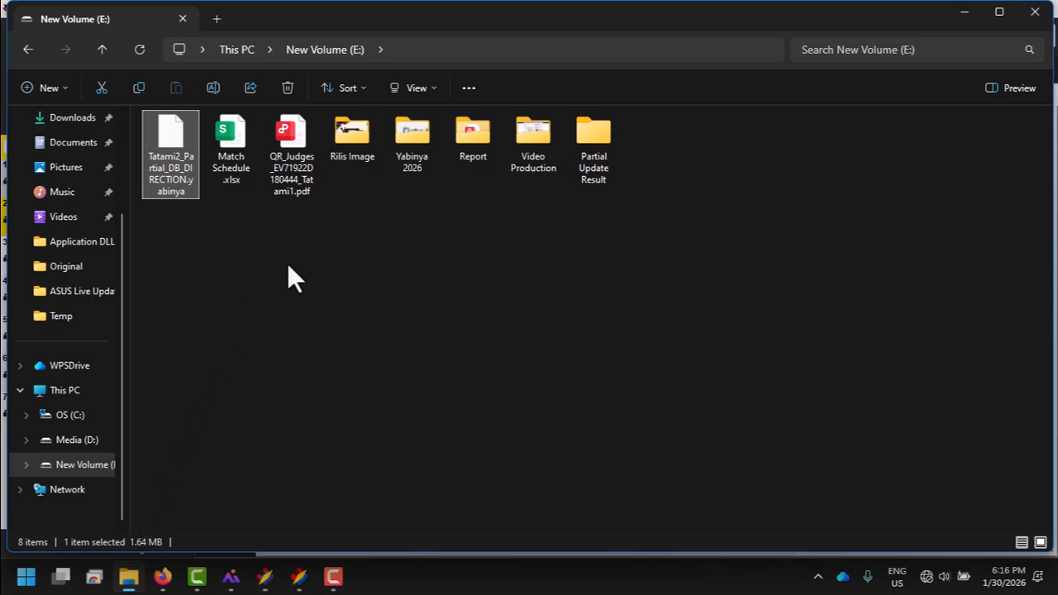
pyautogui.doubleClick(604, 152)
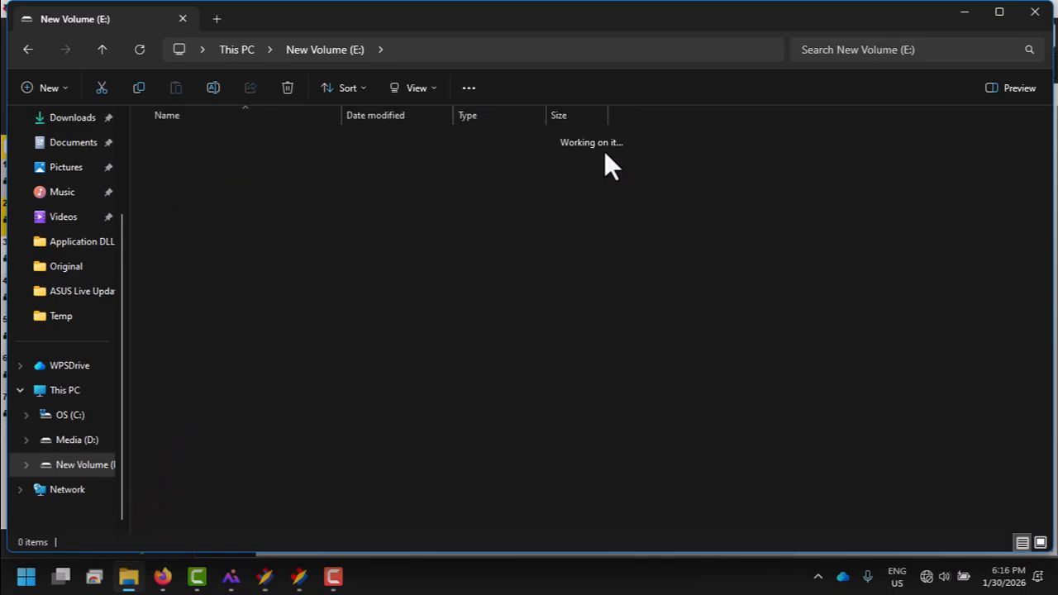
pyautogui.click(357, 147)
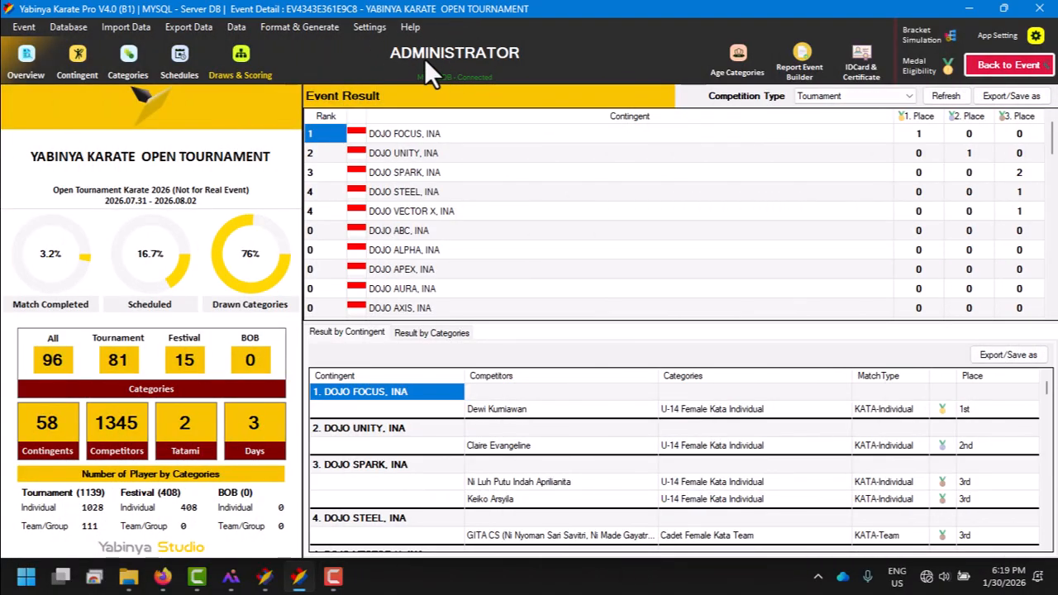
# Step: Open the Administrator's draws and scoring view and search the category list for "cadet"
pyautogui.click(68, 28)
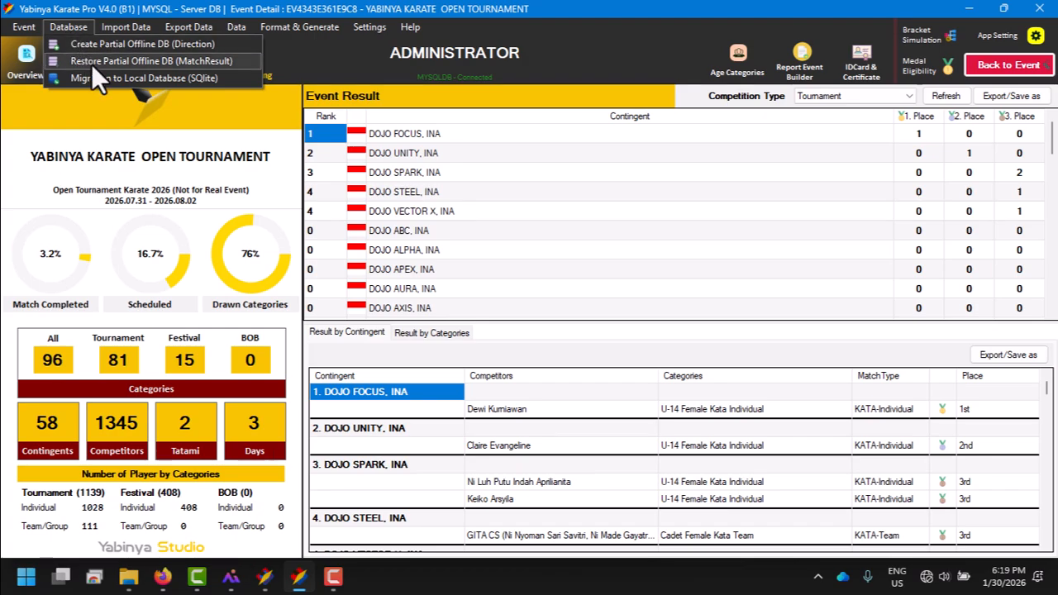
pyautogui.click(285, 66)
pyautogui.click(241, 56)
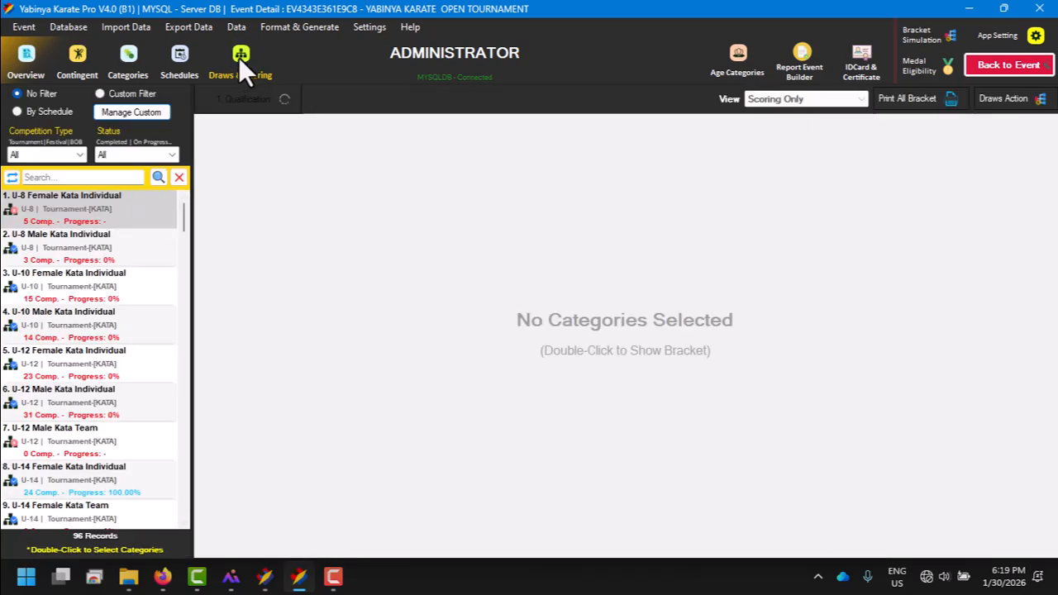
pyautogui.click(96, 177)
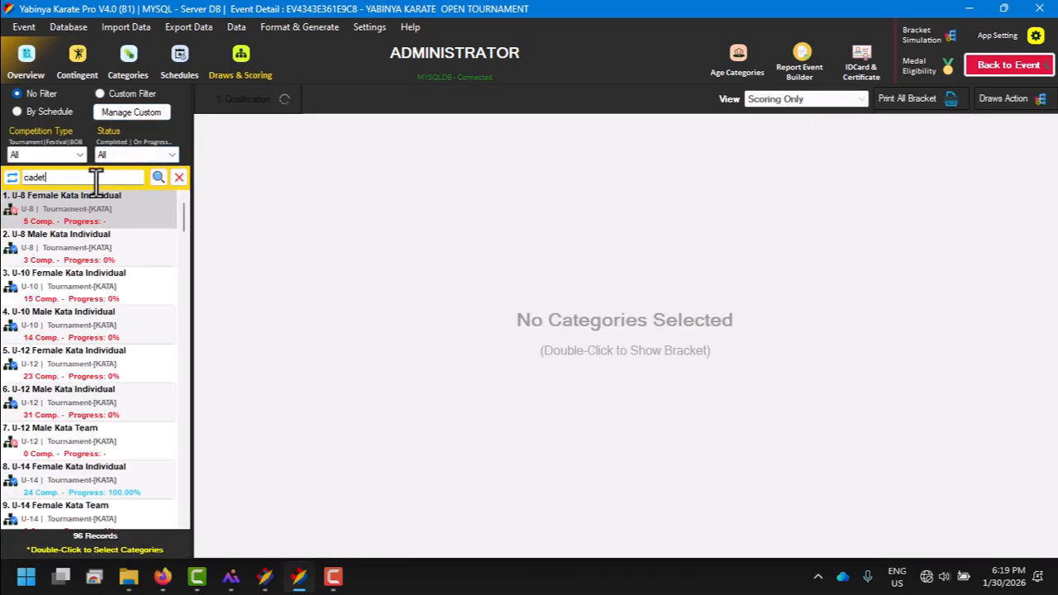
pyautogui.press('Return')
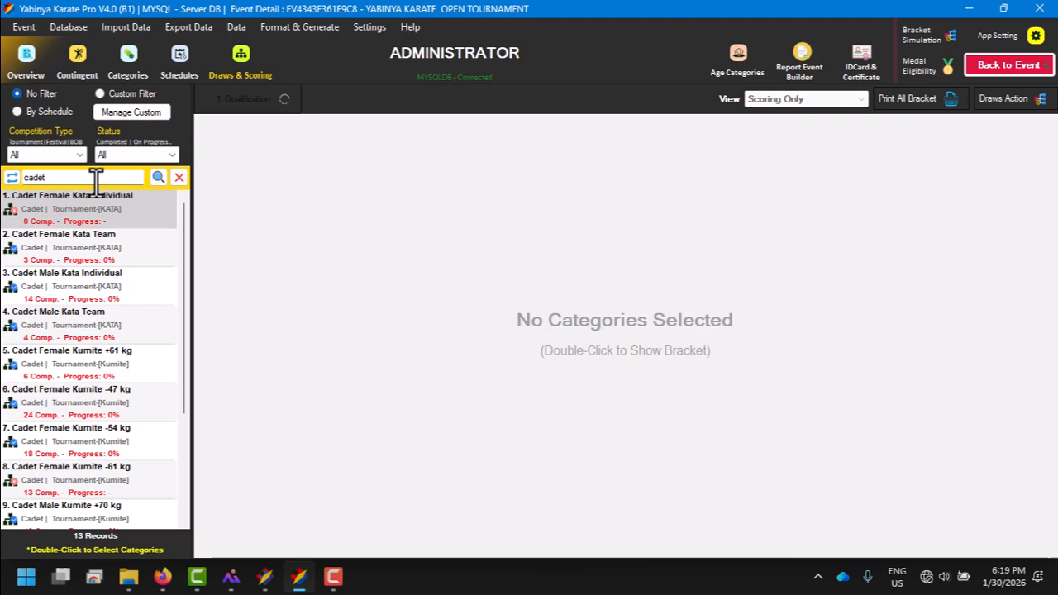
# Step: Compare the cadet categories under the Completed and All status filters, leaving the status filter on Completed
pyautogui.click(177, 150)
pyautogui.click(152, 180)
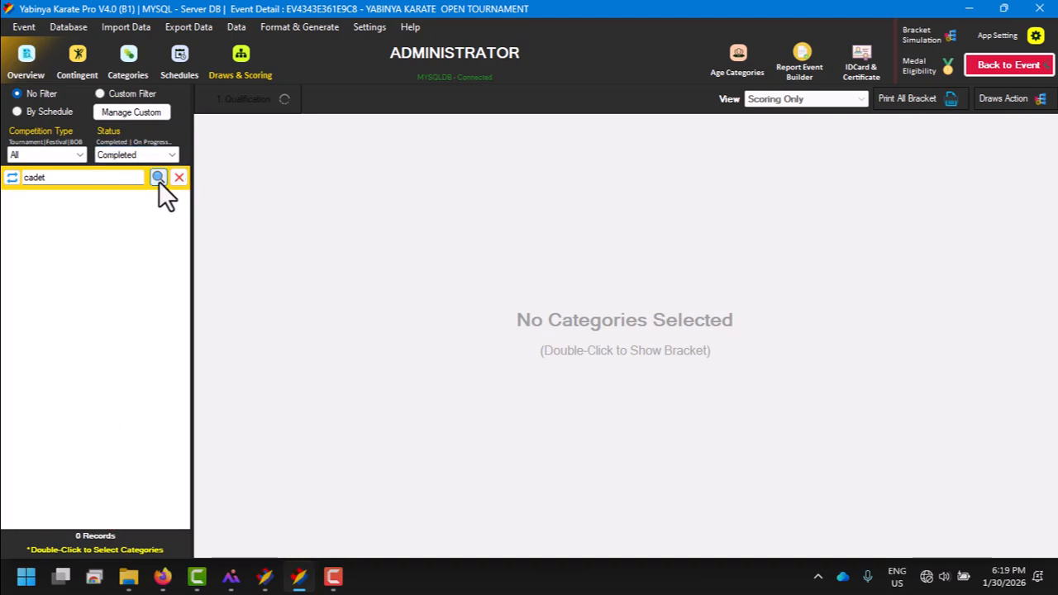
pyautogui.click(125, 177)
pyautogui.click(164, 153)
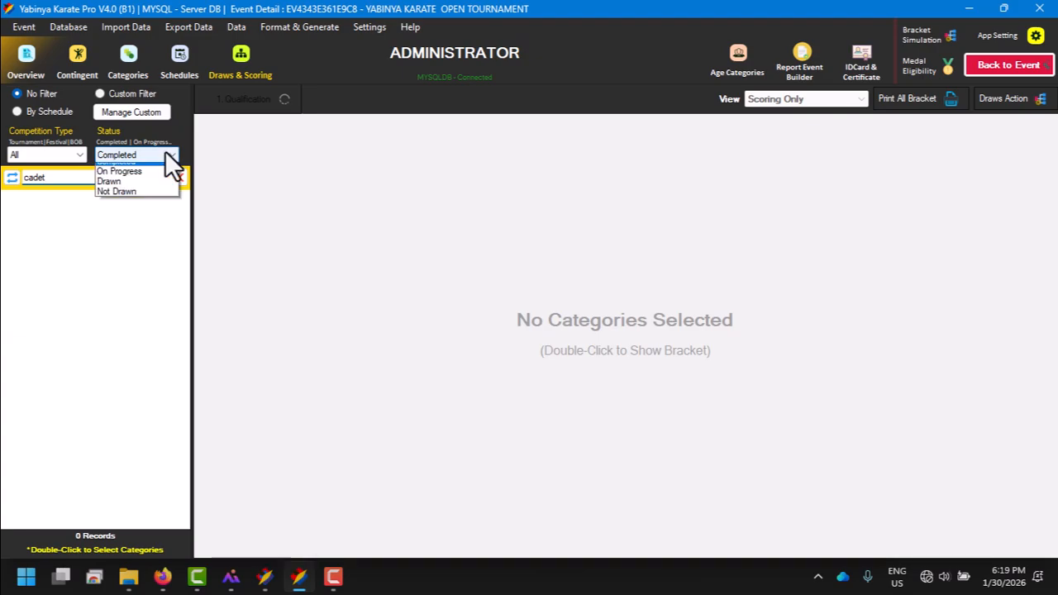
pyautogui.click(115, 169)
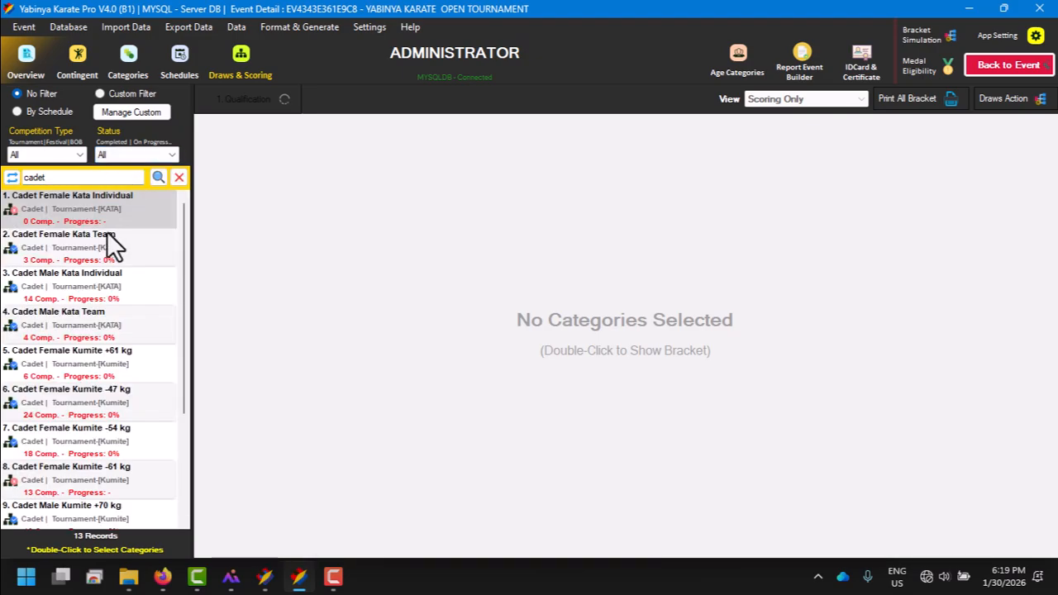
pyautogui.click(168, 149)
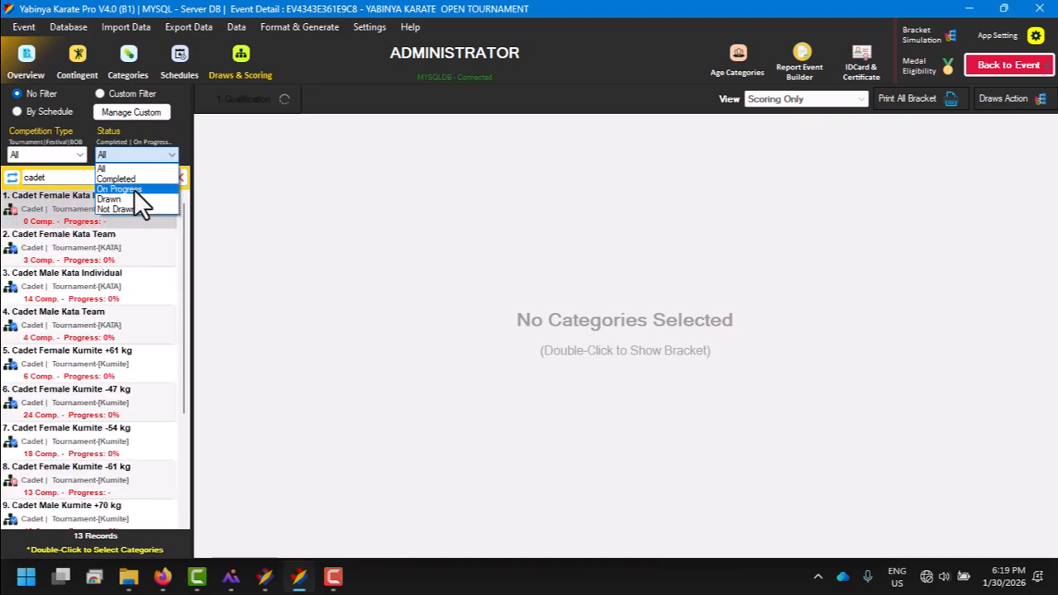
pyautogui.click(134, 175)
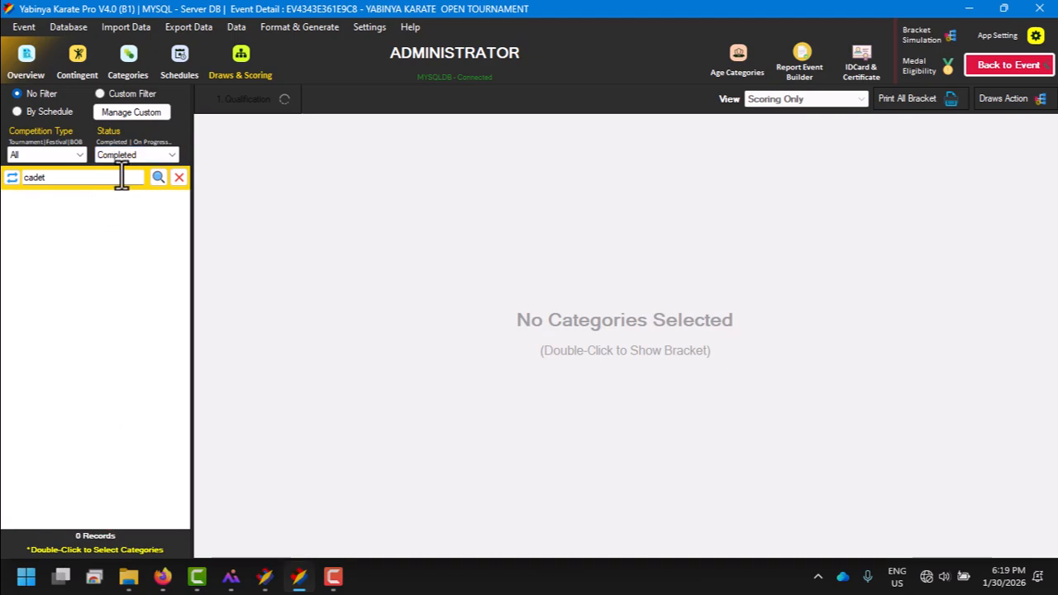
# Step: Start restoring a MatchResult partial offline database and load MatchResult_Tatami_2_MATCHRESULT.yabinya from the Partial Update Result folder
pyautogui.click(66, 26)
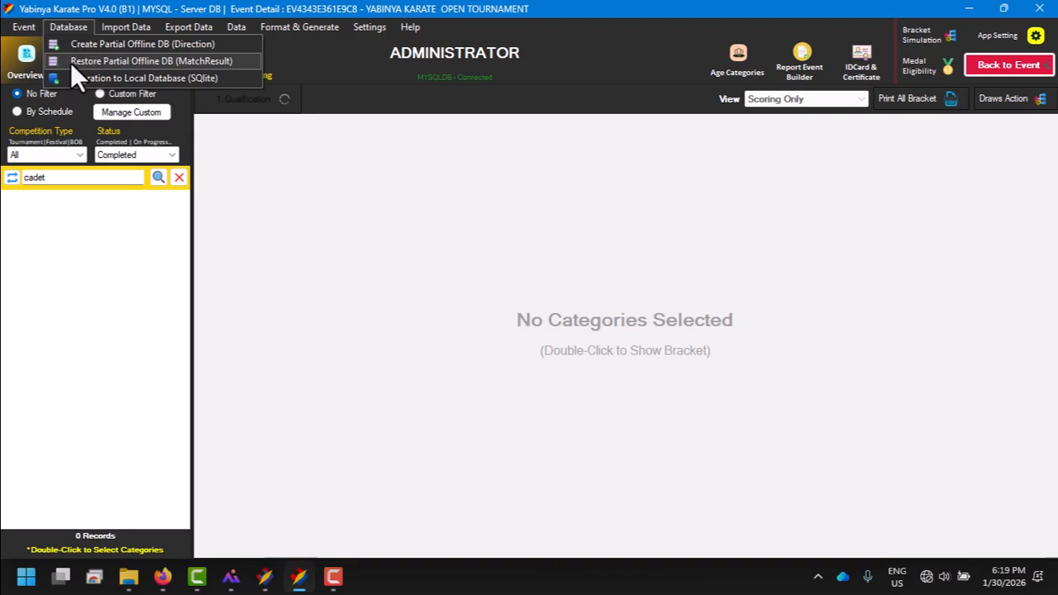
pyautogui.click(70, 62)
pyautogui.click(312, 157)
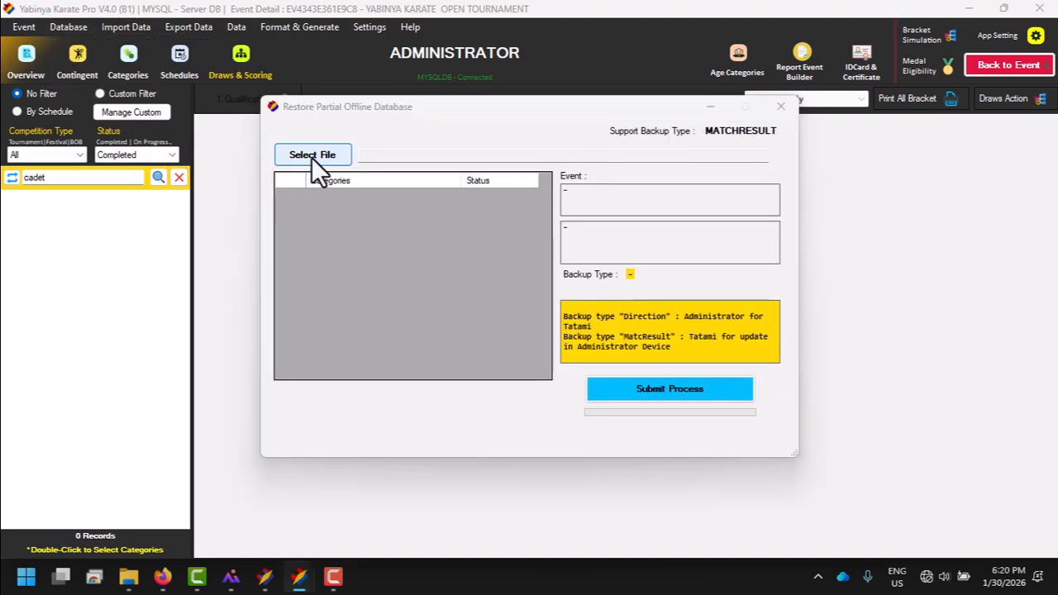
pyautogui.doubleClick(448, 271)
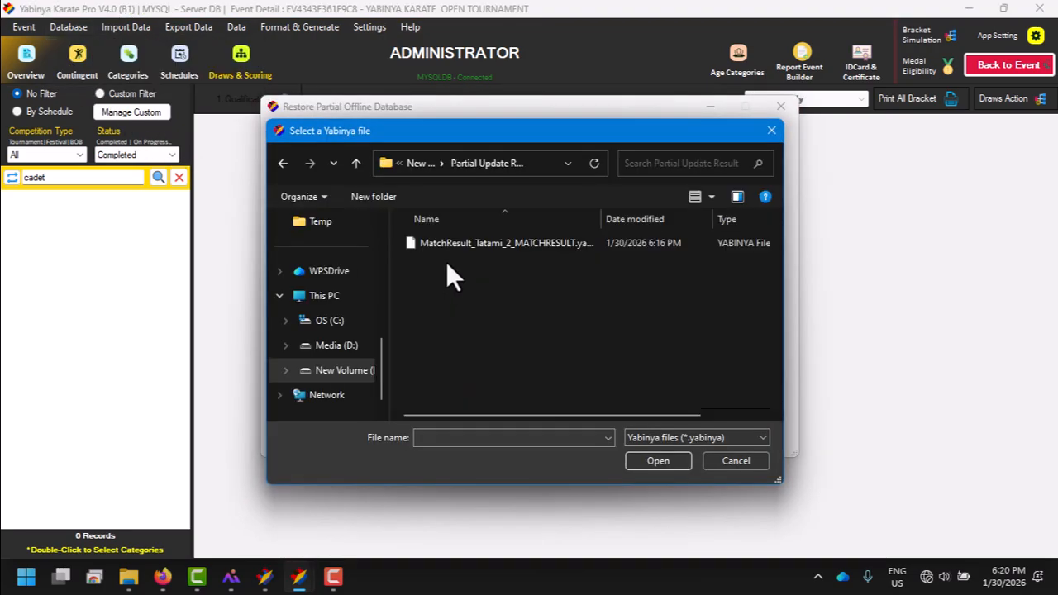
pyautogui.doubleClick(441, 238)
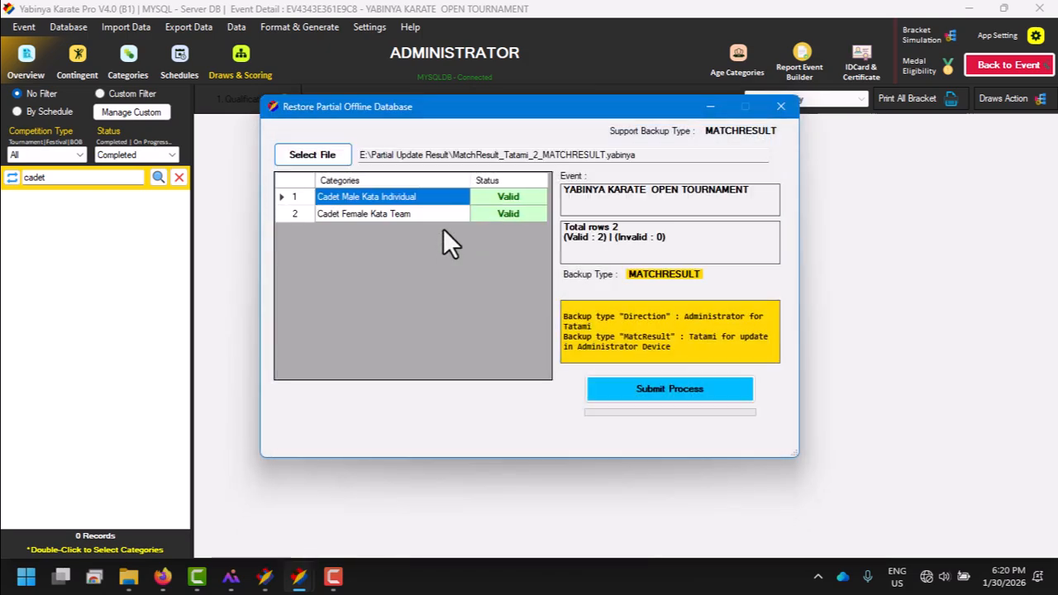
# Step: Process the restore of the Cadet Male Kata Individual and Cadet Female Kata Team results and close the restore window
pyautogui.click(396, 216)
pyautogui.click(401, 199)
pyautogui.click(607, 379)
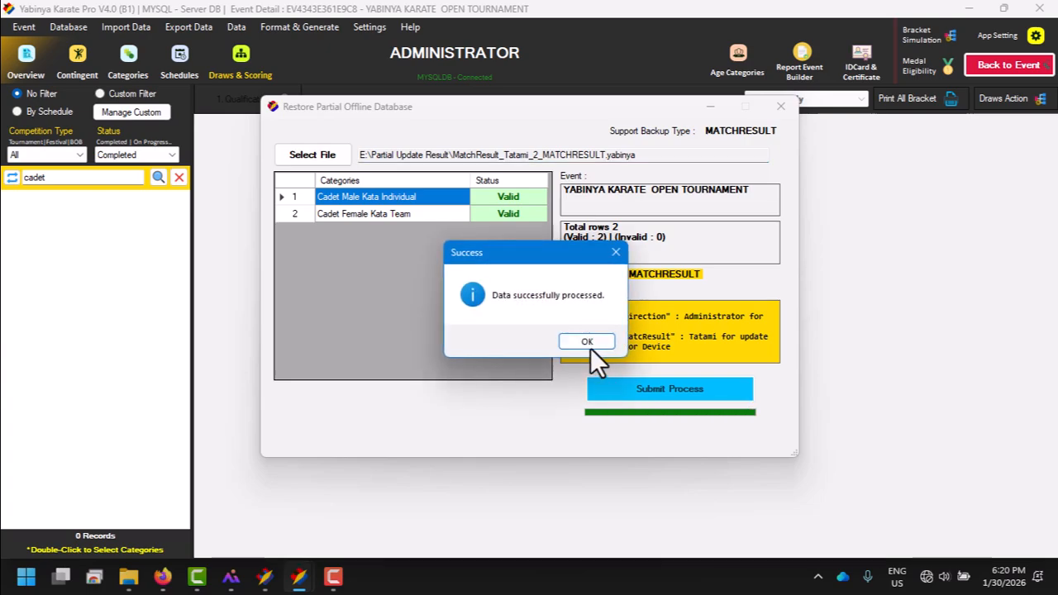
pyautogui.click(591, 346)
pyautogui.click(784, 106)
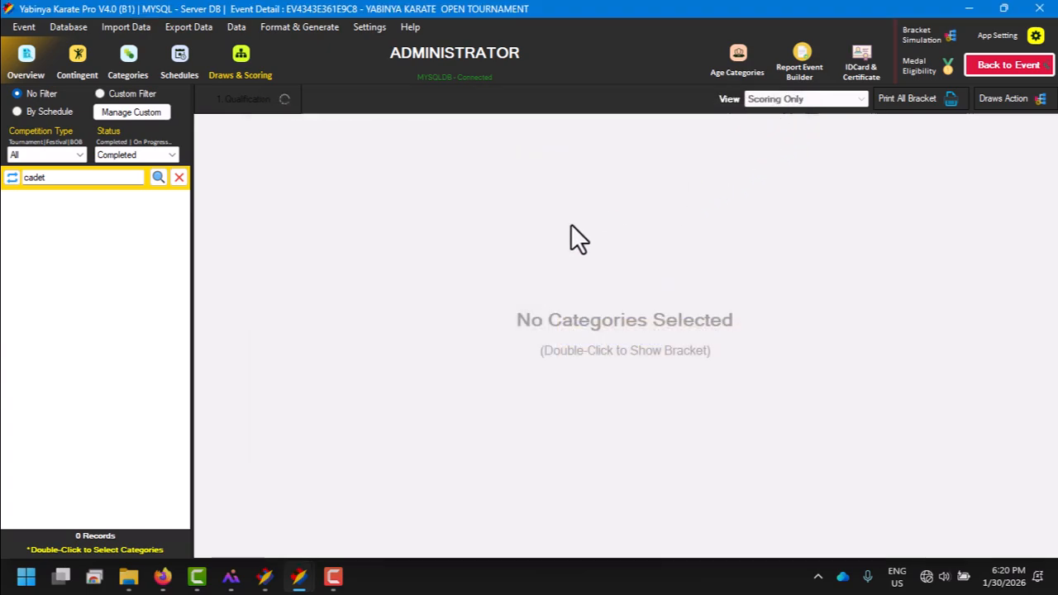
# Step: Refresh the completed cadet categories and compare the Cadet Male Kata Individual bracket with the one in the Tatami 2 window
pyautogui.click(158, 177)
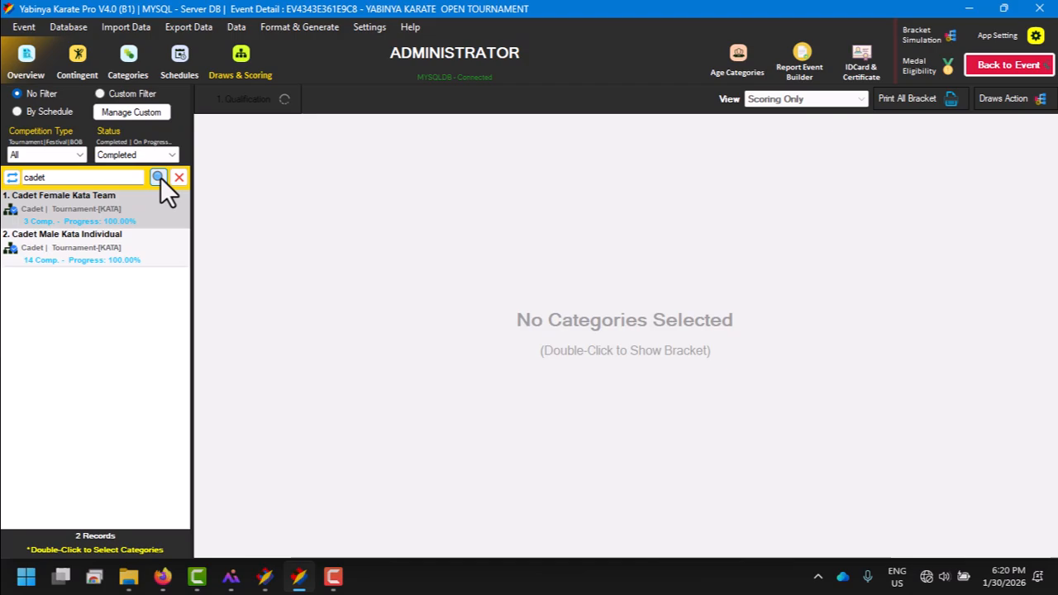
pyautogui.doubleClick(68, 253)
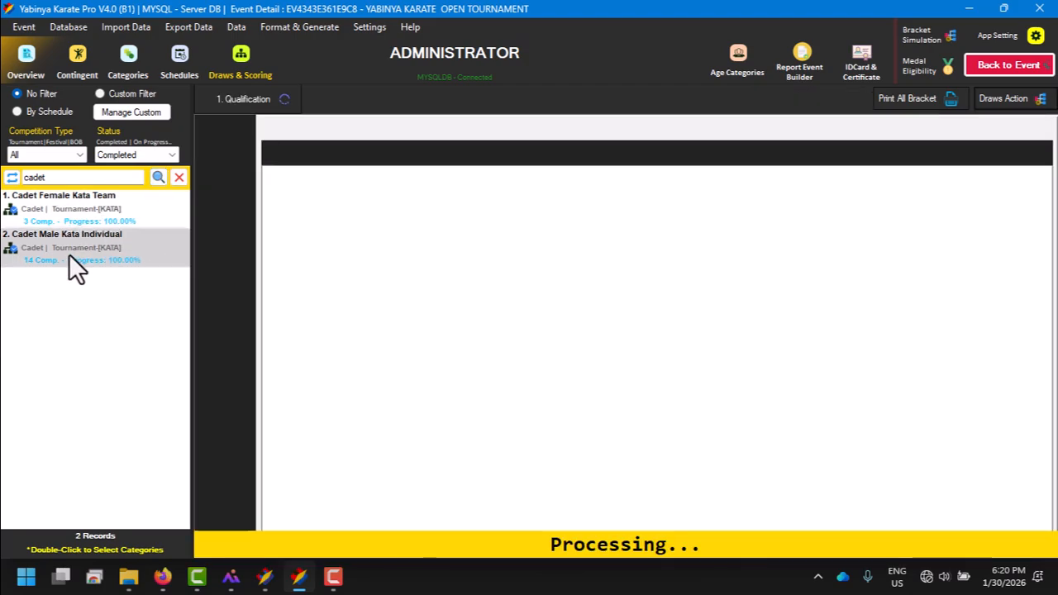
pyautogui.scroll(-3, 551, 241)
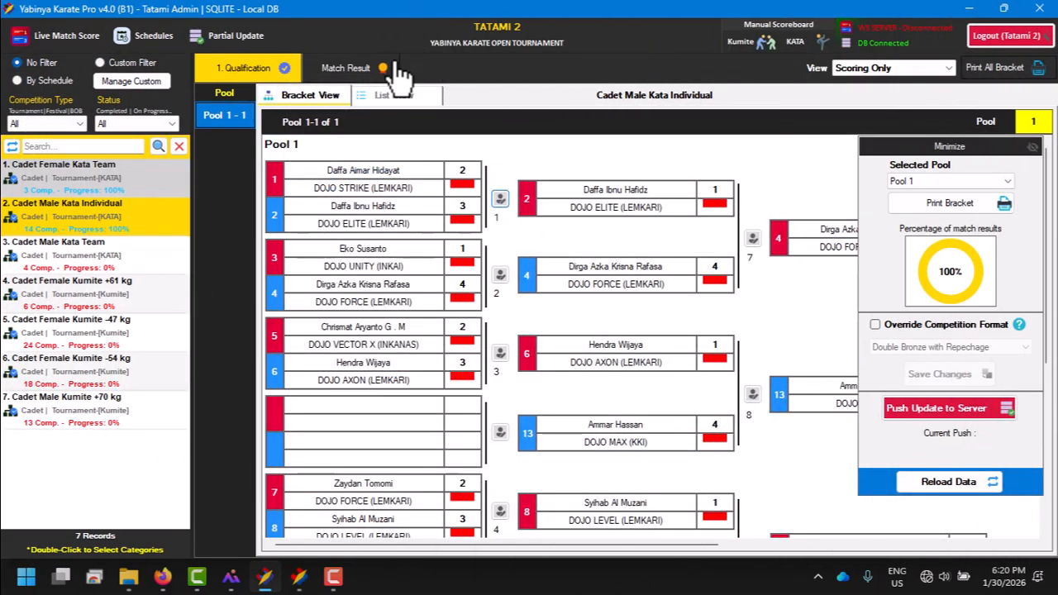
pyautogui.click(299, 576)
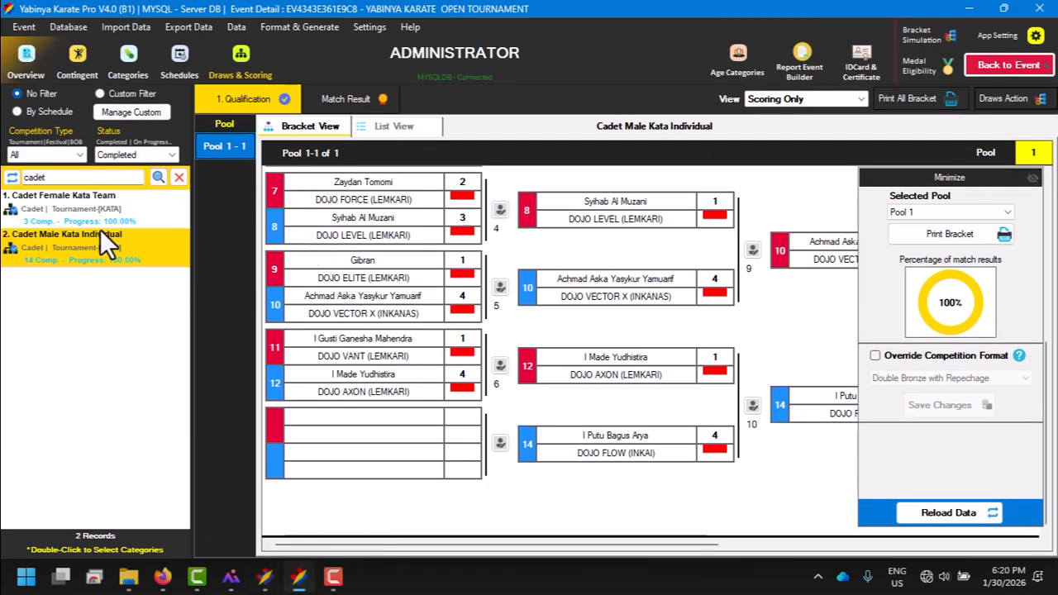